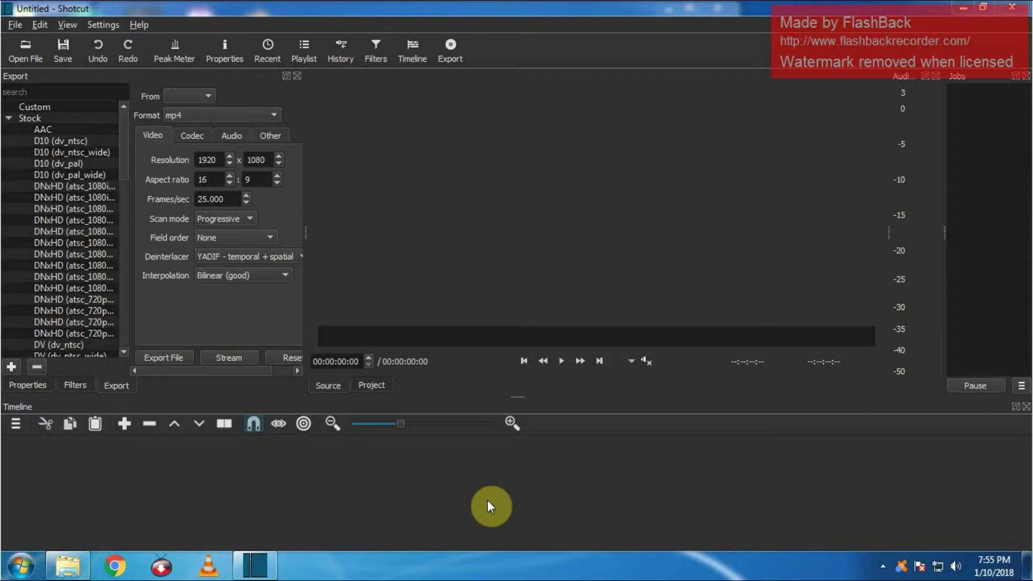
pyautogui.click(13, 26)
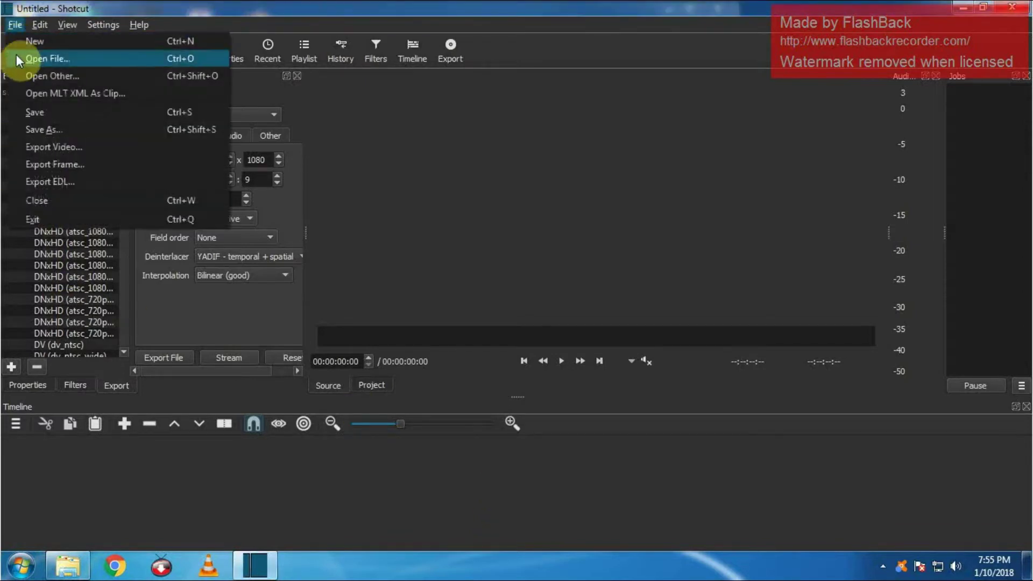
pyautogui.click(66, 568)
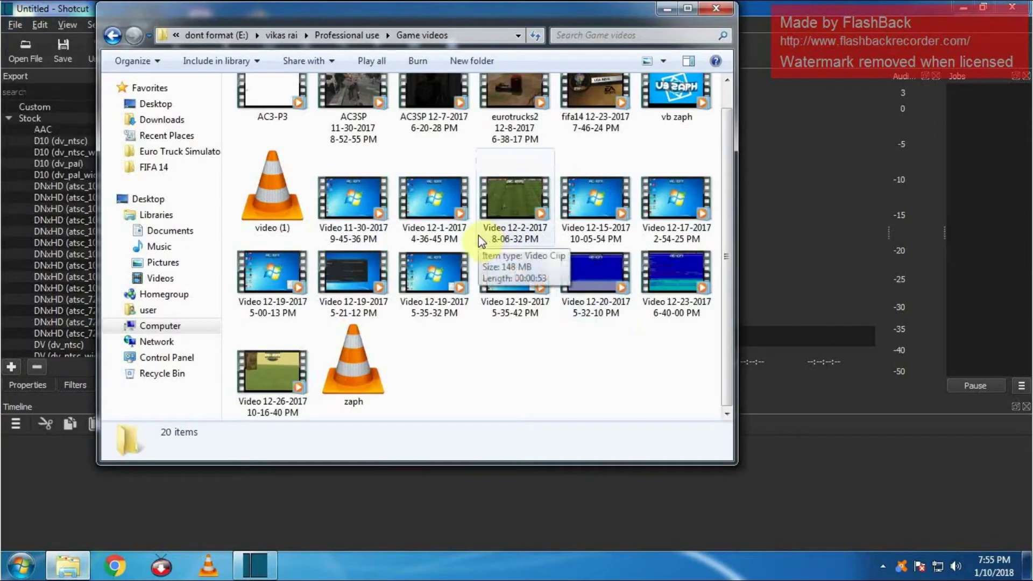
pyautogui.moveTo(584, 274)
pyautogui.mouseDown()
pyautogui.moveTo(260, 572)
pyautogui.moveTo(538, 278)
pyautogui.mouseUp()
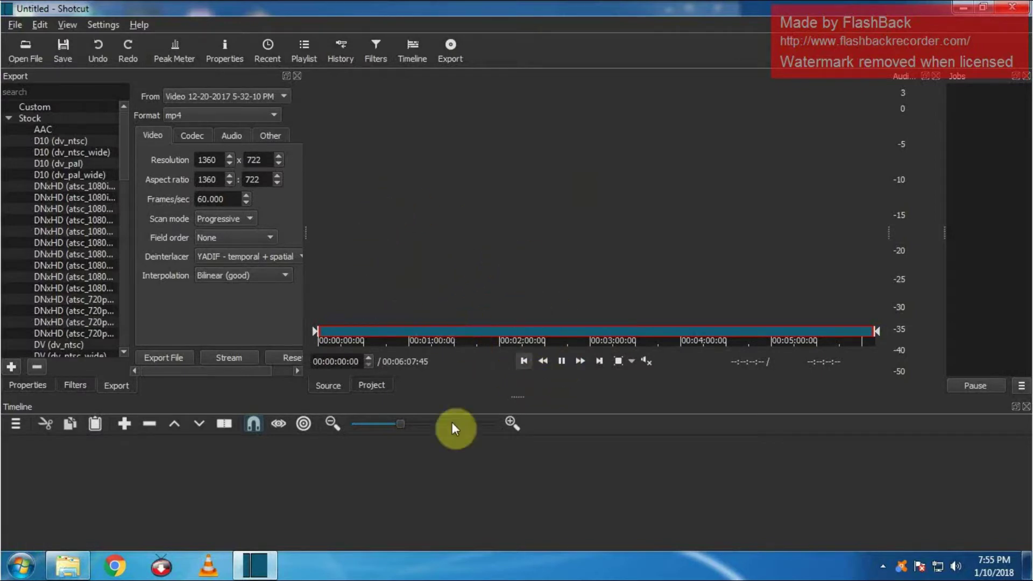
pyautogui.click(562, 362)
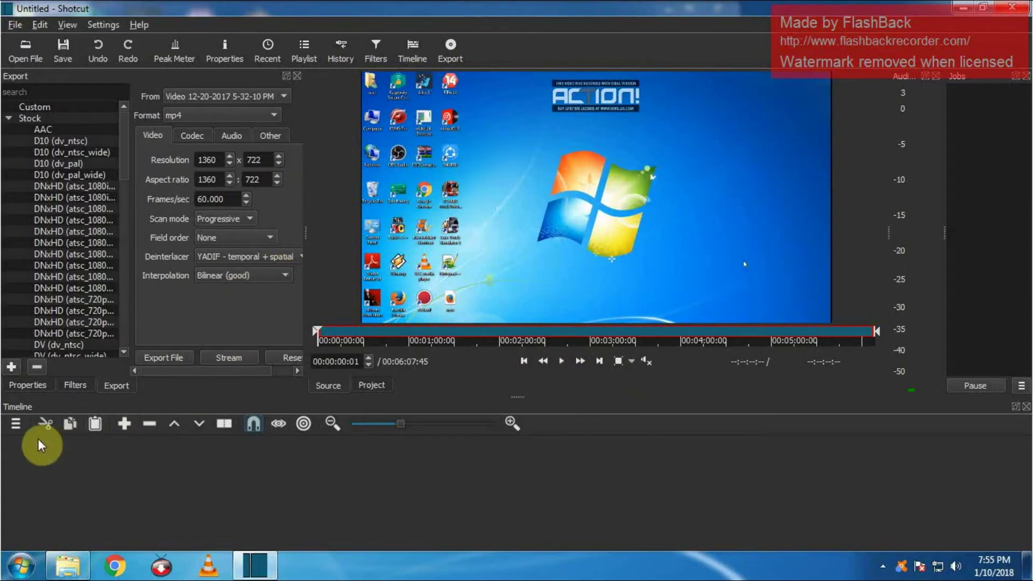
# Step: Add video track V1 and place the 12-20-2017 recording on it
pyautogui.click(15, 425)
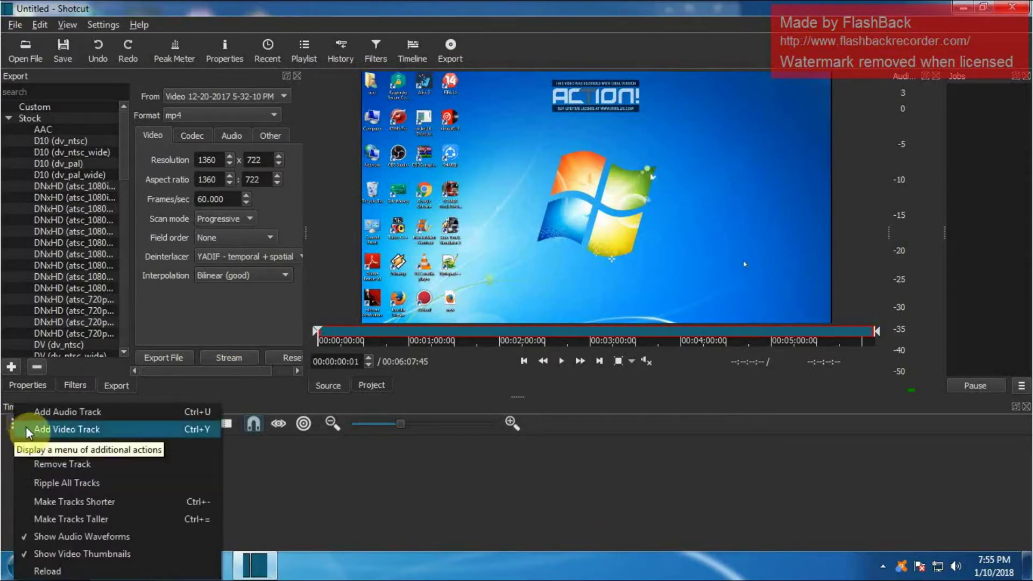
pyautogui.click(26, 428)
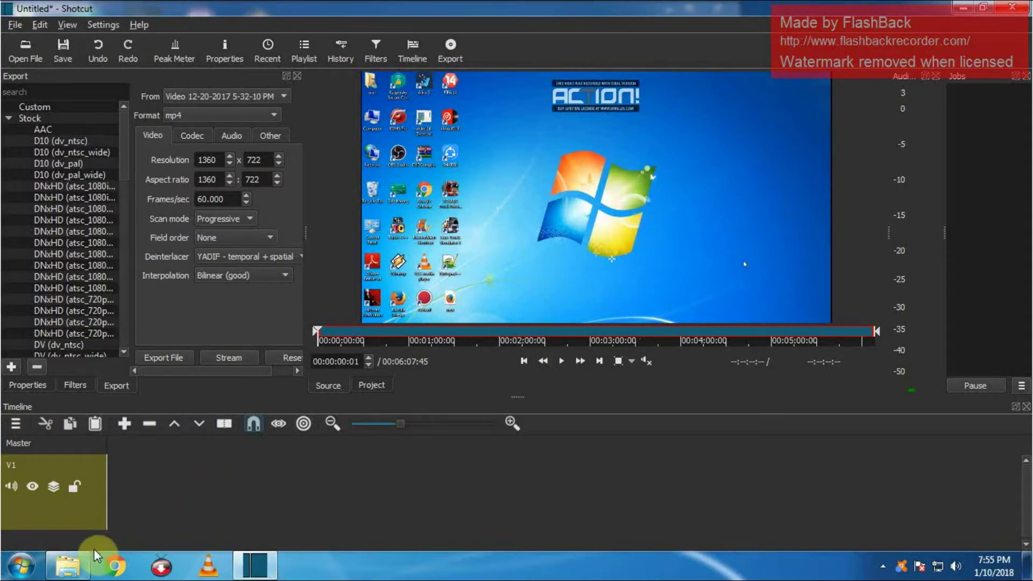
pyautogui.click(76, 502)
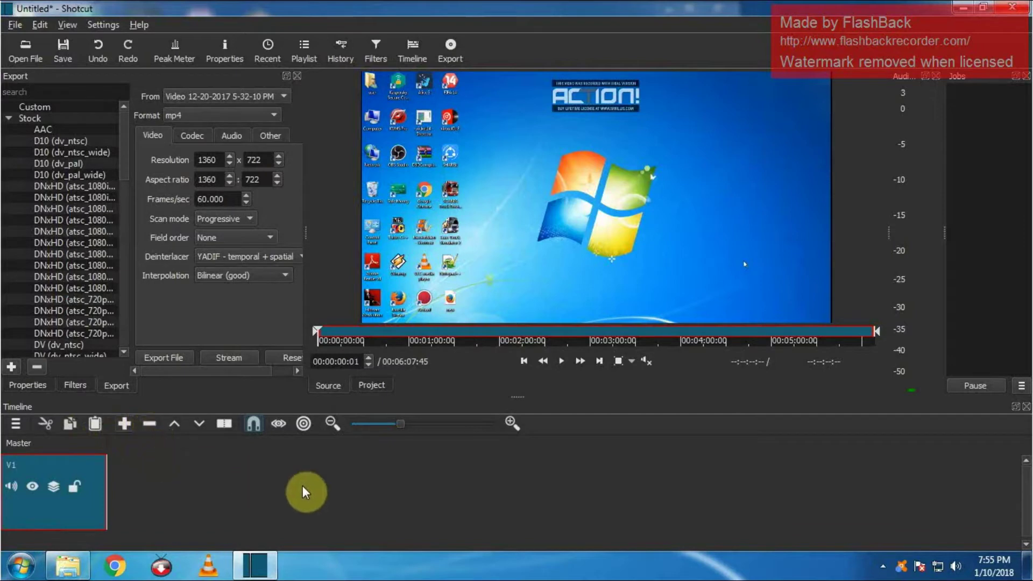
pyautogui.moveTo(422, 508); pyautogui.dragTo(422, 506)
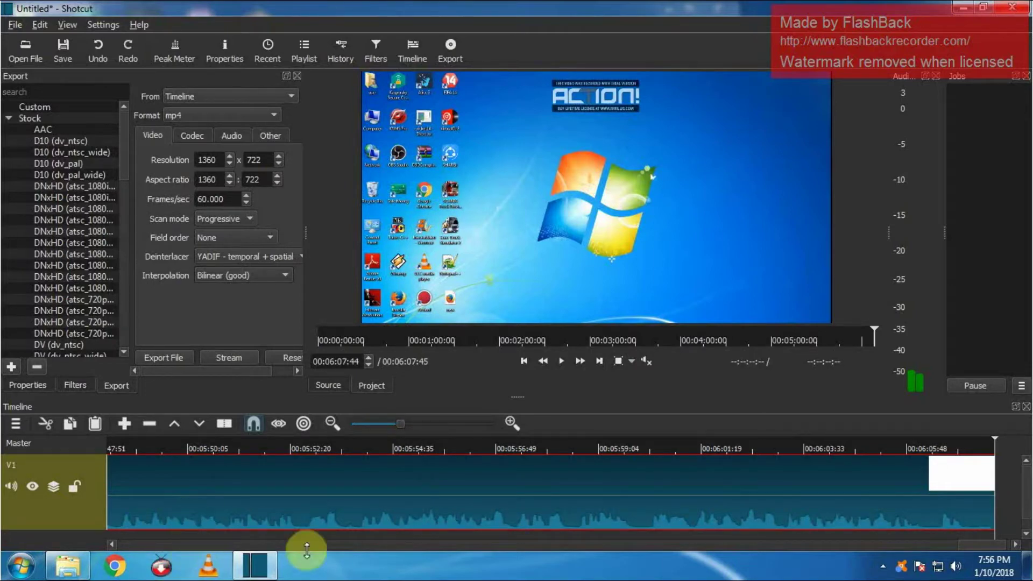
pyautogui.moveTo(992, 545); pyautogui.dragTo(130, 539)
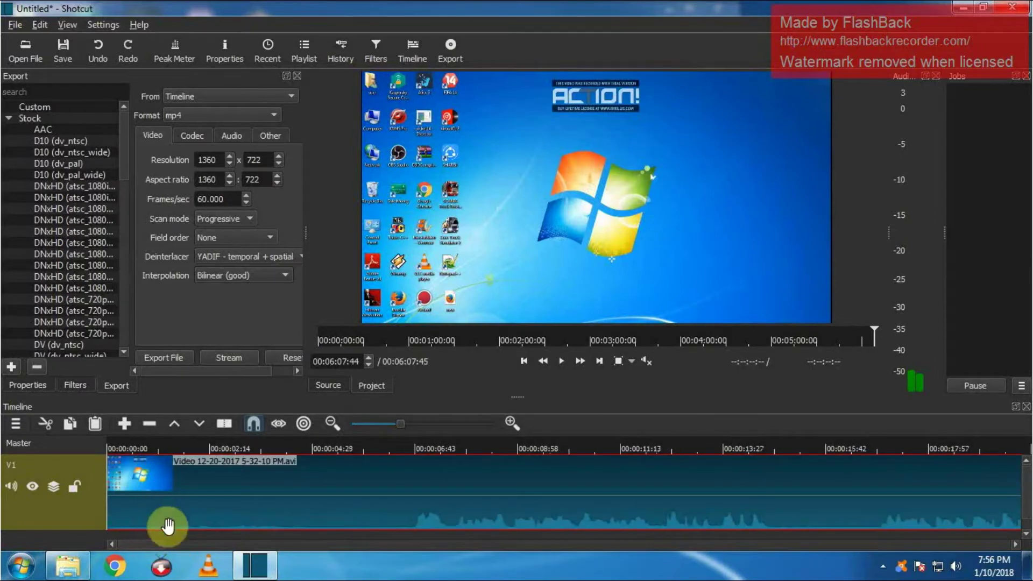
pyautogui.click(17, 428)
pyautogui.moveTo(255, 566)
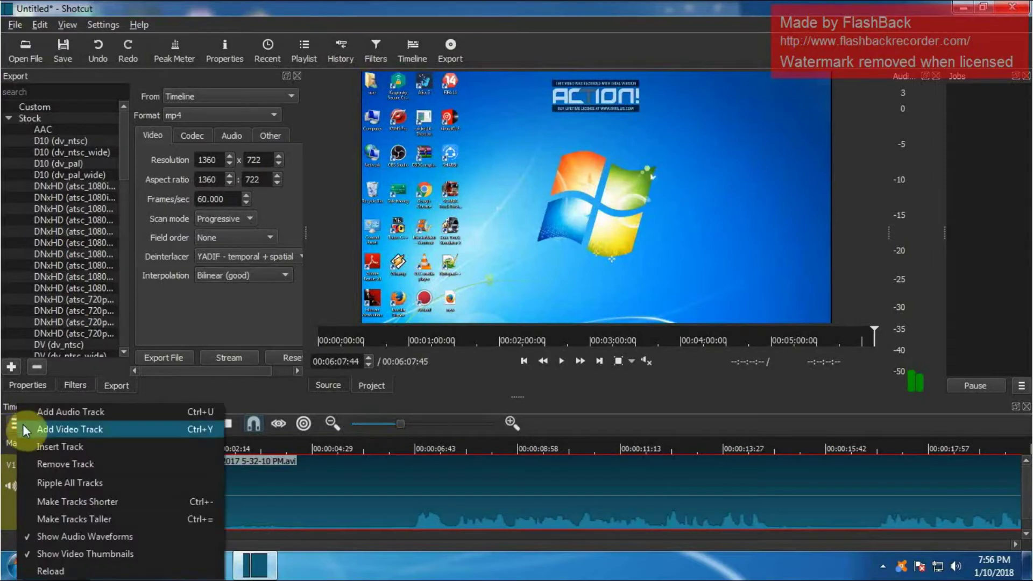
pyautogui.click(50, 434)
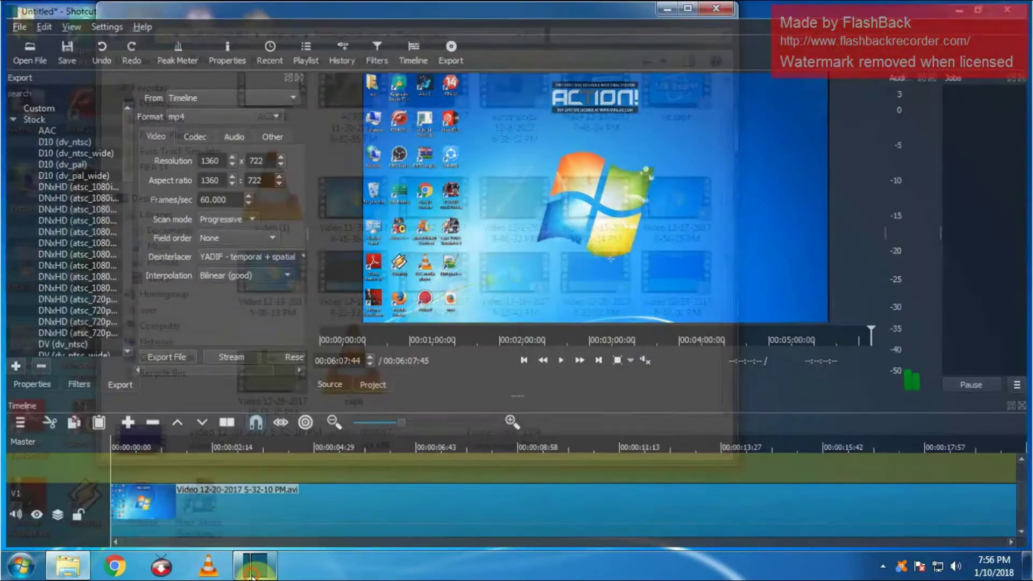
pyautogui.click(252, 570)
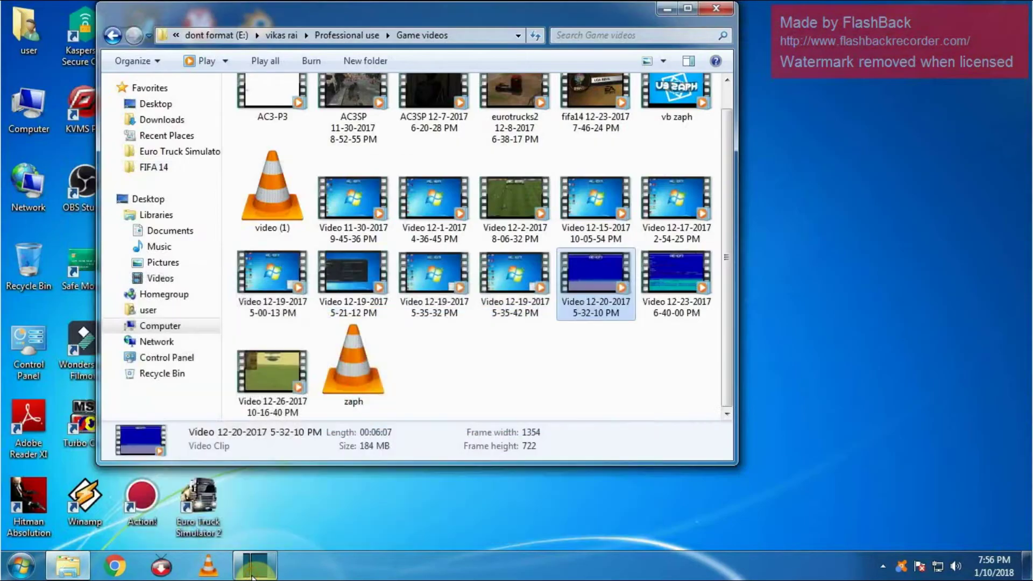
pyautogui.moveTo(658, 264)
pyautogui.mouseDown()
pyautogui.moveTo(335, 559)
pyautogui.moveTo(518, 241)
pyautogui.moveTo(144, 474)
pyautogui.mouseUp()
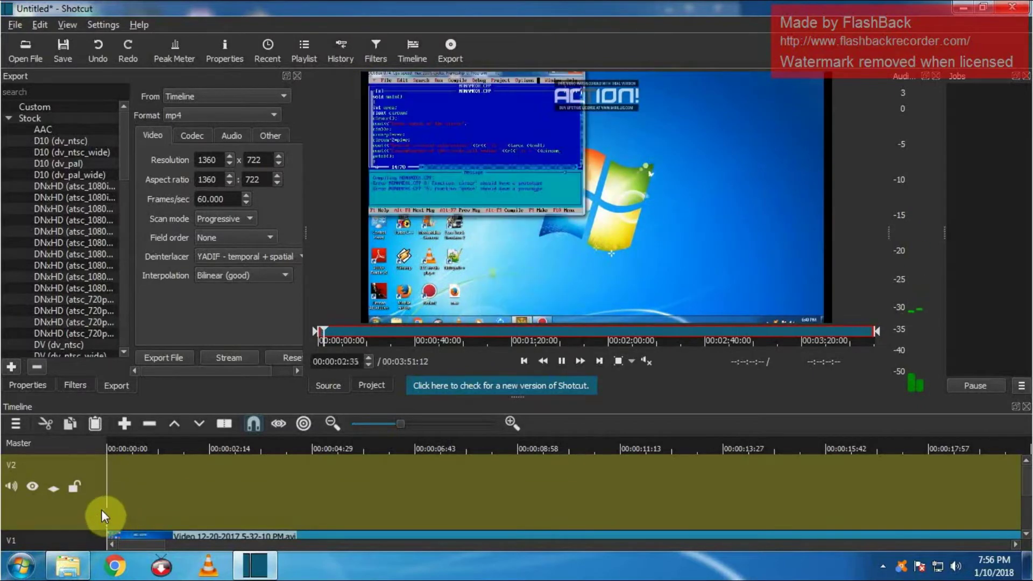
pyautogui.click(94, 472)
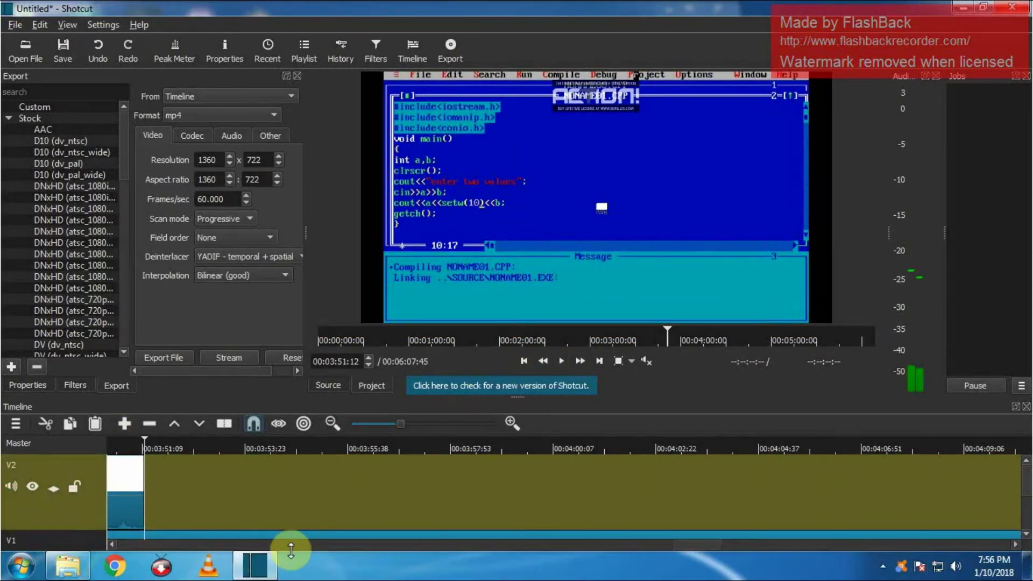
# Step: Drag the V2 clip rightward along the auto-scrolling timeline in several passes
pyautogui.moveTo(710, 548); pyautogui.dragTo(127, 525)
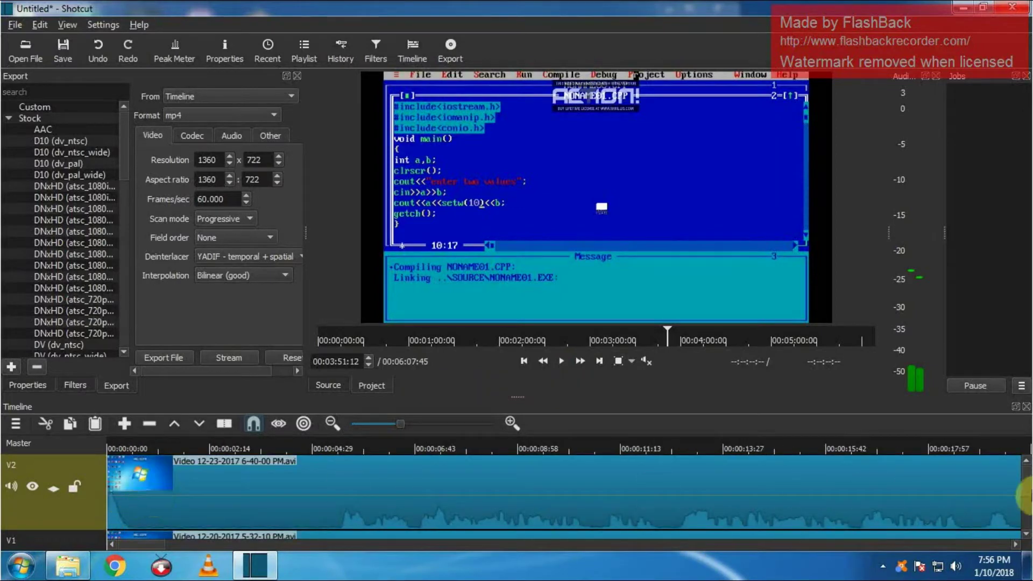
pyautogui.moveTo(1029, 490); pyautogui.dragTo(1030, 494)
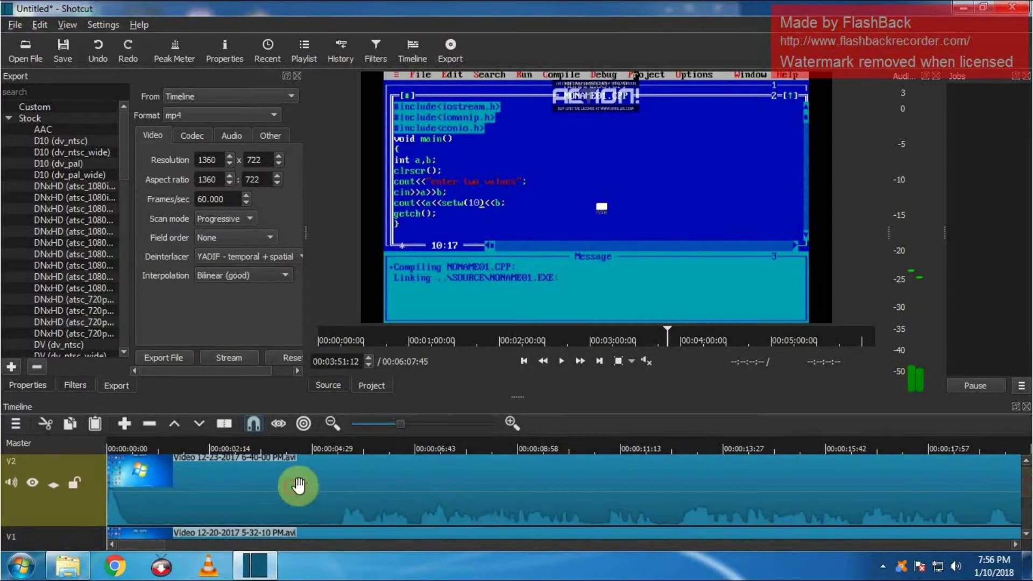
pyautogui.moveTo(597, 501)
pyautogui.mouseDown()
pyautogui.moveTo(1026, 510)
pyautogui.moveTo(1025, 500)
pyautogui.mouseUp()
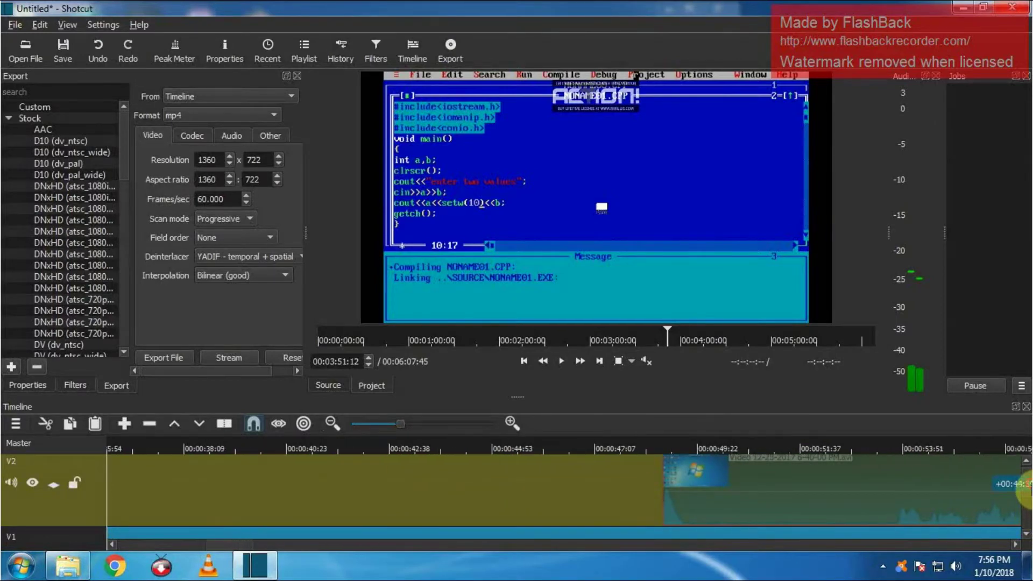
pyautogui.moveTo(1024, 495); pyautogui.dragTo(1021, 488)
pyautogui.moveTo(162, 454); pyautogui.dragTo(1025, 509)
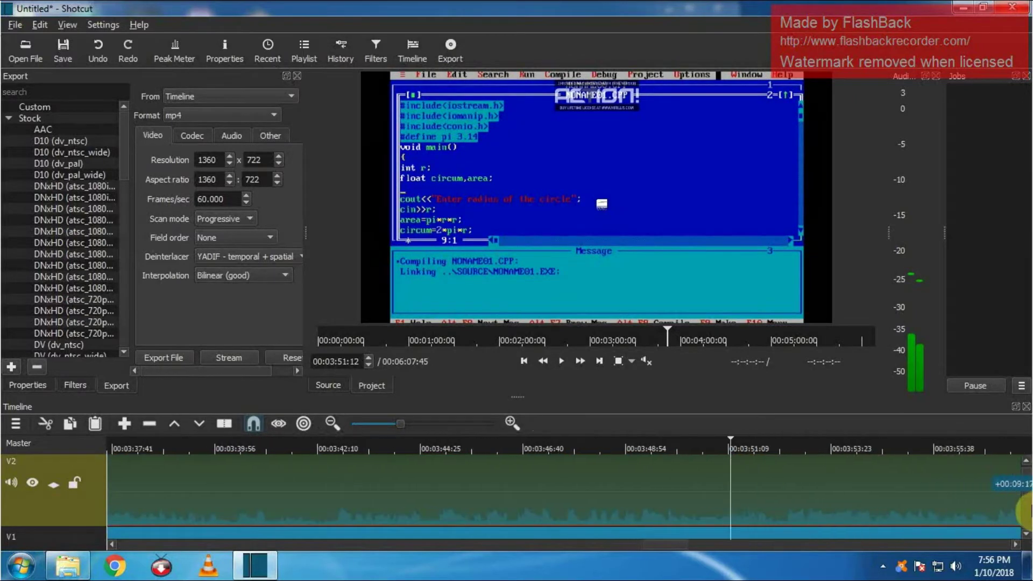
pyautogui.moveTo(1025, 509); pyautogui.dragTo(993, 516)
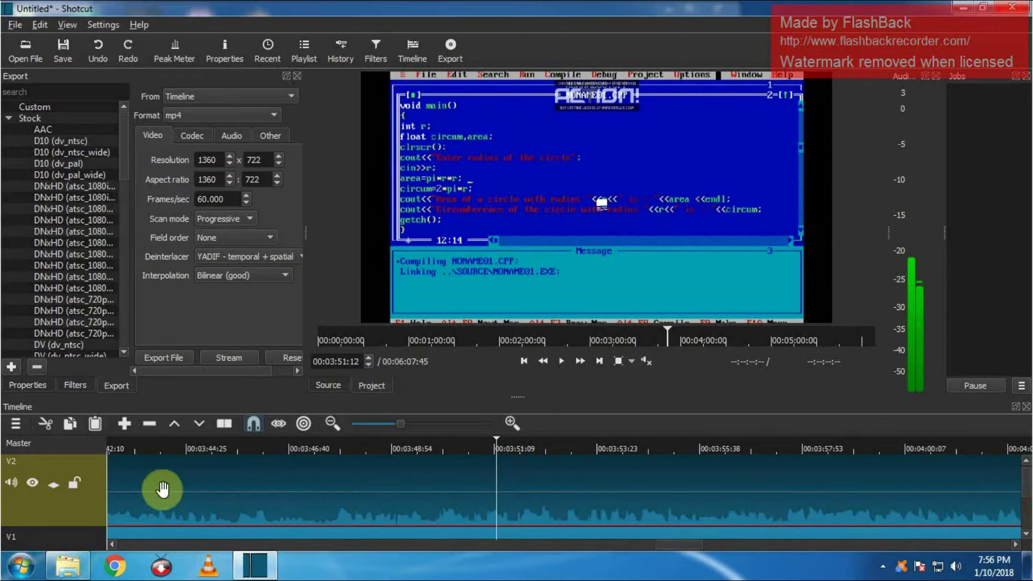
pyautogui.moveTo(161, 489); pyautogui.dragTo(1022, 525)
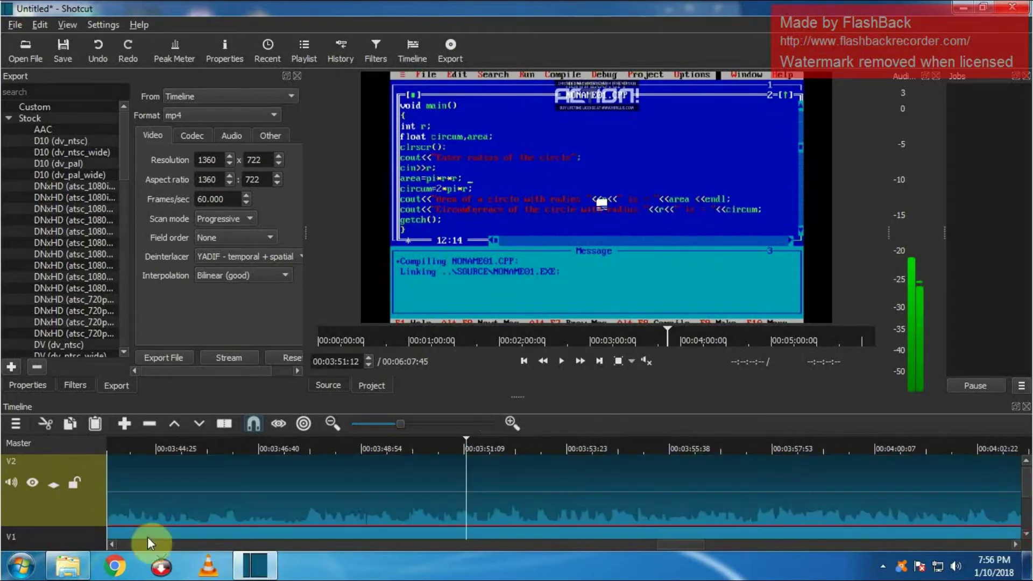
pyautogui.moveTo(323, 506); pyautogui.dragTo(1019, 508)
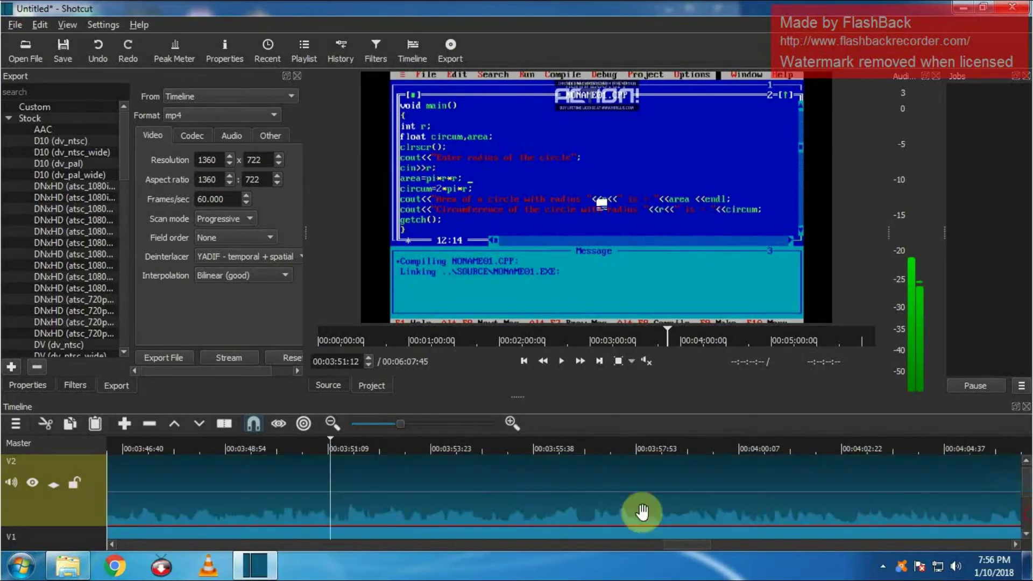
pyautogui.moveTo(141, 485); pyautogui.dragTo(1019, 521)
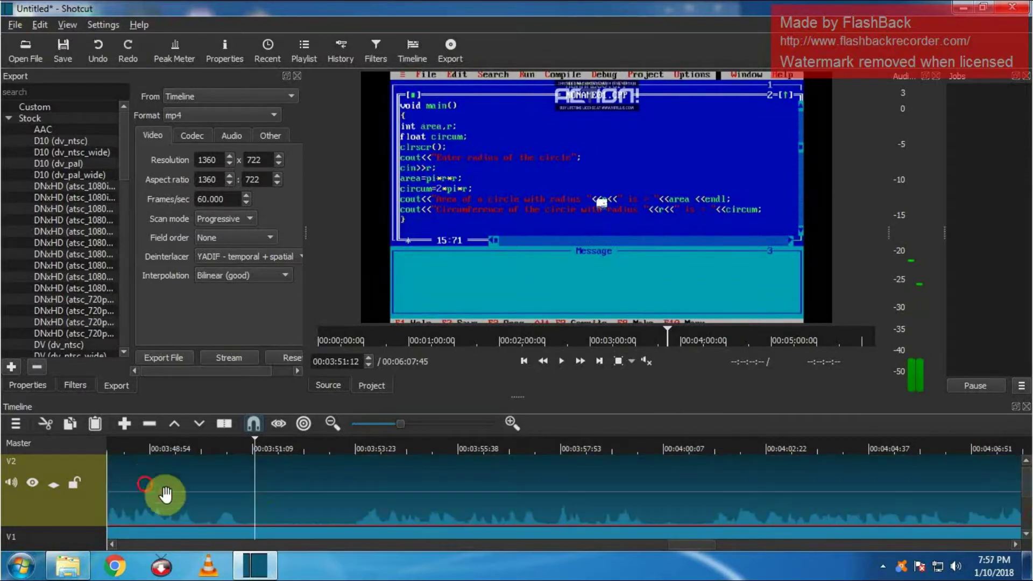
pyautogui.moveTo(167, 491)
pyautogui.mouseDown()
pyautogui.moveTo(1019, 509)
pyautogui.moveTo(1027, 486)
pyautogui.mouseUp()
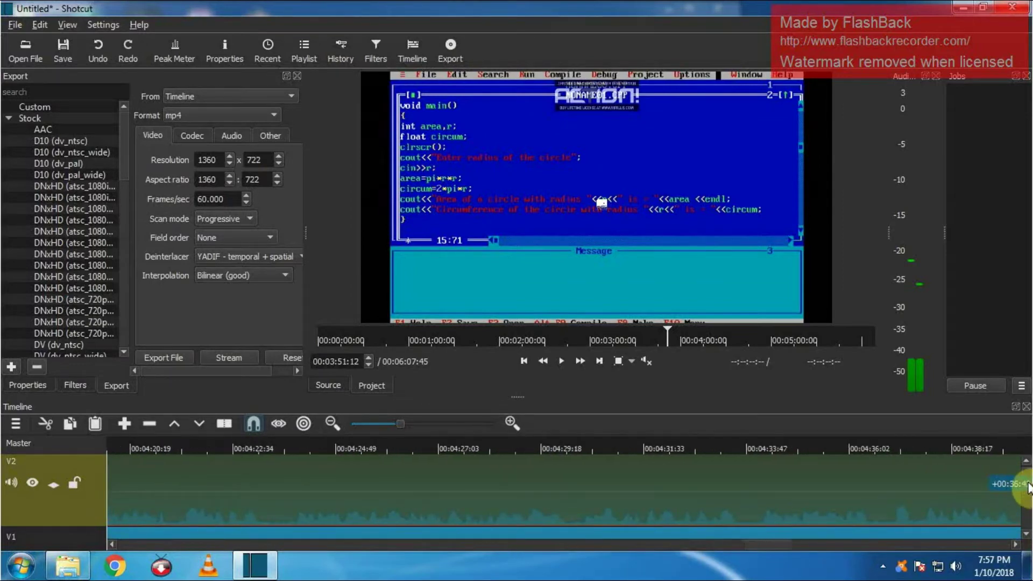
# Step: Keep moving the V2 clip later until the project runs 00:08:18:02
pyautogui.moveTo(1028, 485); pyautogui.dragTo(1029, 484)
pyautogui.hscroll(2, 247, 476)
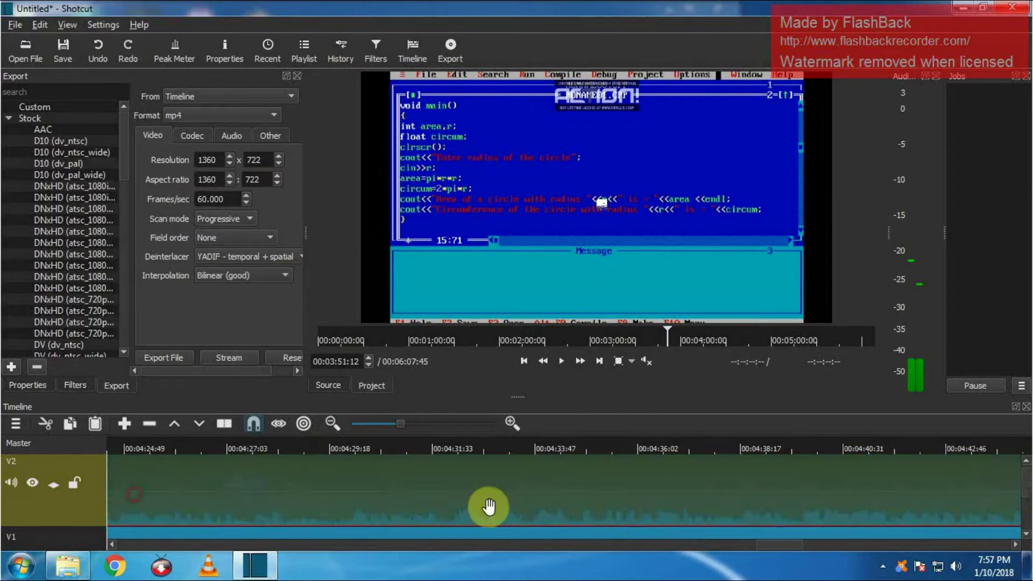
pyautogui.moveTo(239, 476); pyautogui.dragTo(646, 507)
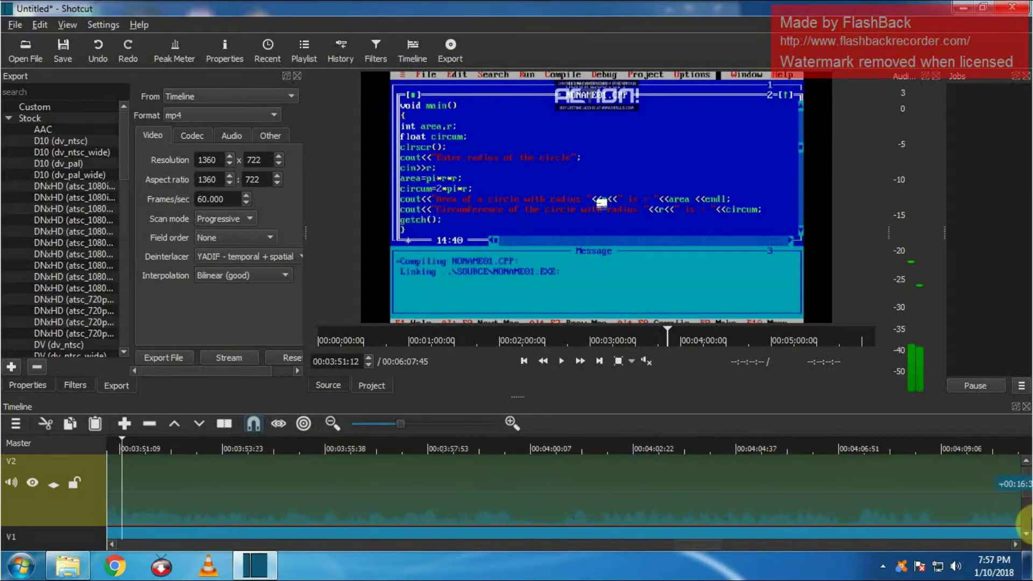
pyautogui.moveTo(646, 506); pyautogui.dragTo(1023, 505)
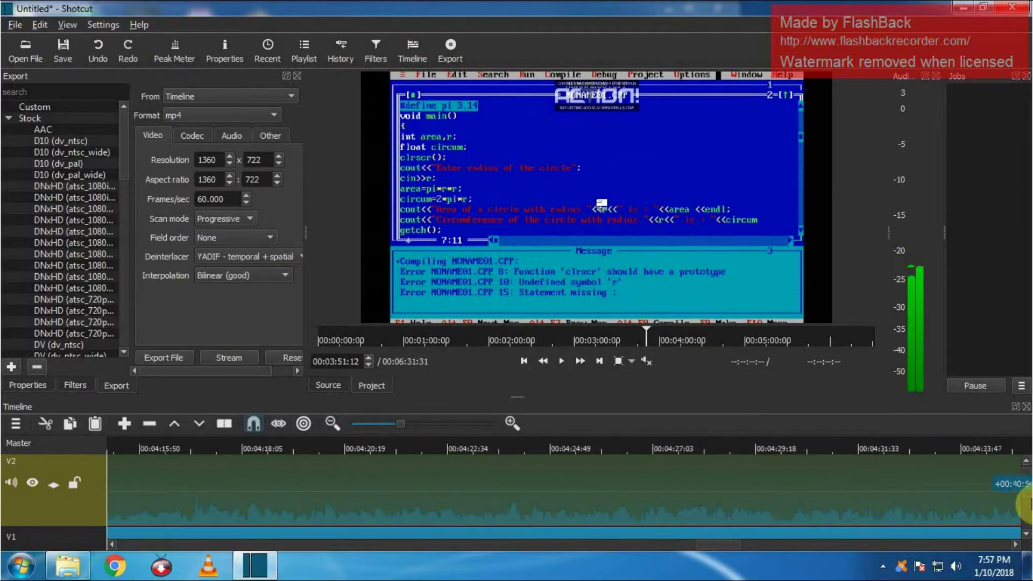
pyautogui.moveTo(1023, 505); pyautogui.dragTo(1024, 505)
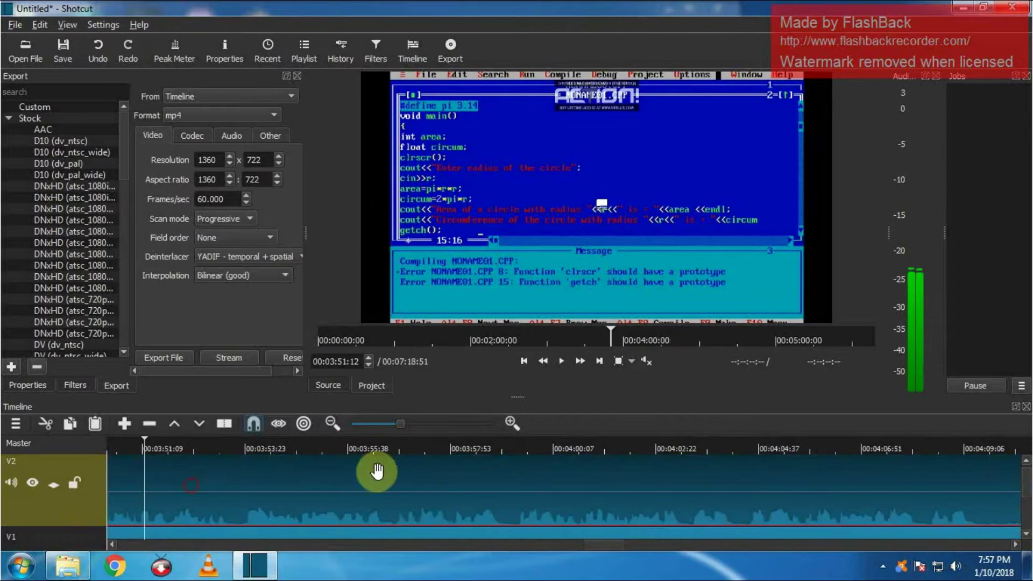
pyautogui.moveTo(377, 471); pyautogui.dragTo(1024, 445)
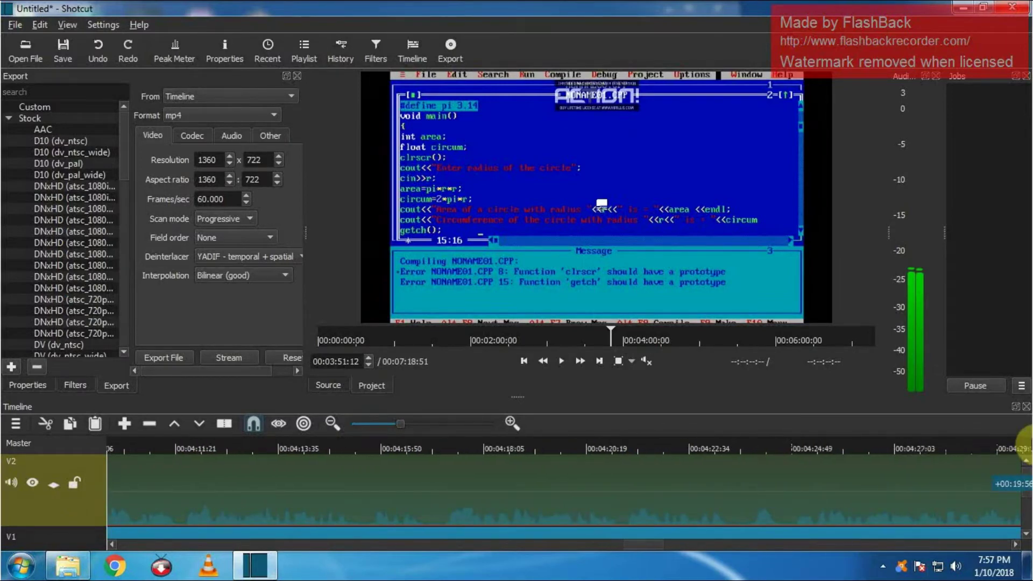
pyautogui.moveTo(1023, 445); pyautogui.dragTo(76, 453)
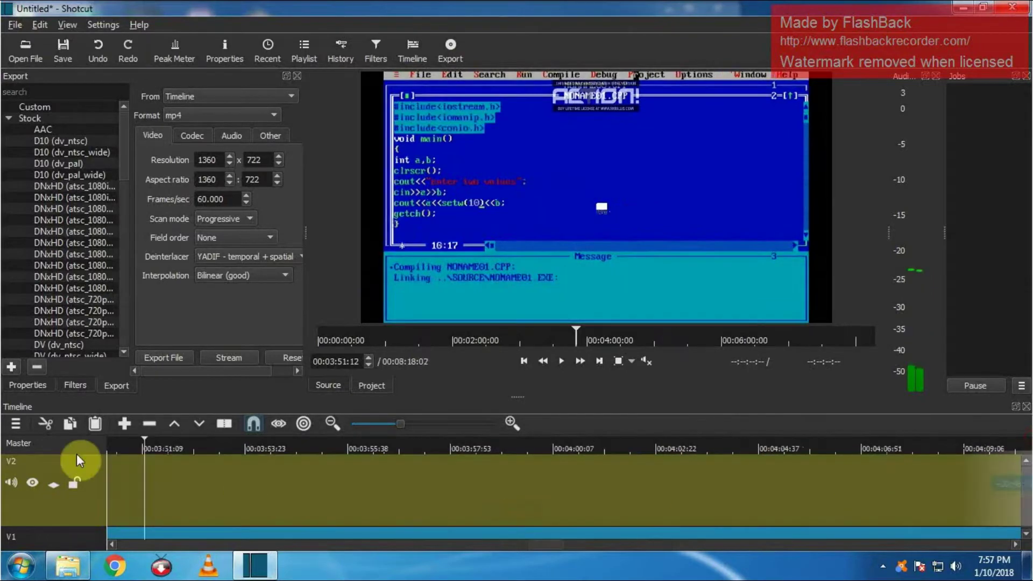
pyautogui.scroll(-1, 409, 518)
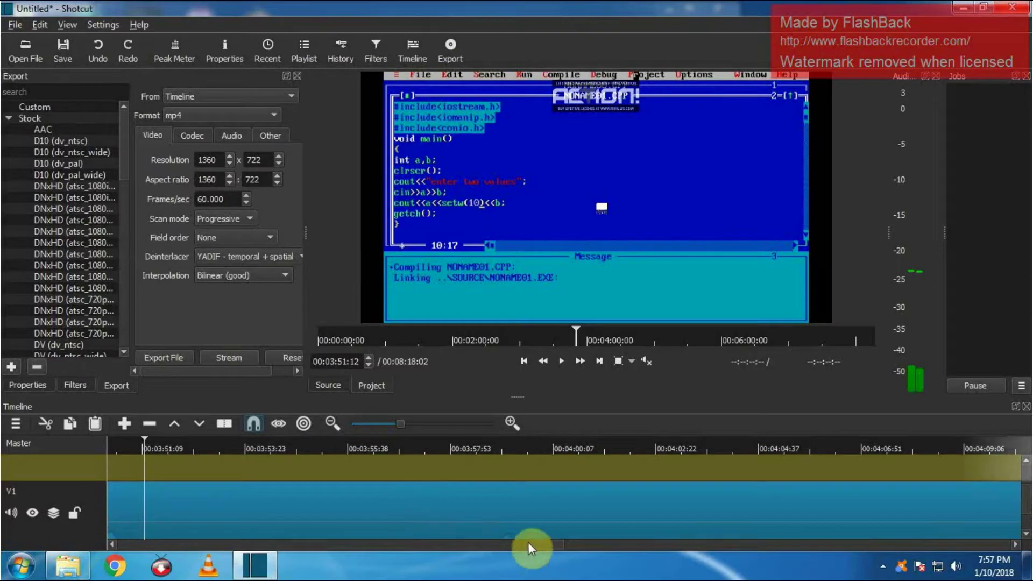
pyautogui.moveTo(570, 546)
pyautogui.mouseDown()
pyautogui.moveTo(782, 537)
pyautogui.moveTo(768, 555)
pyautogui.mouseUp()
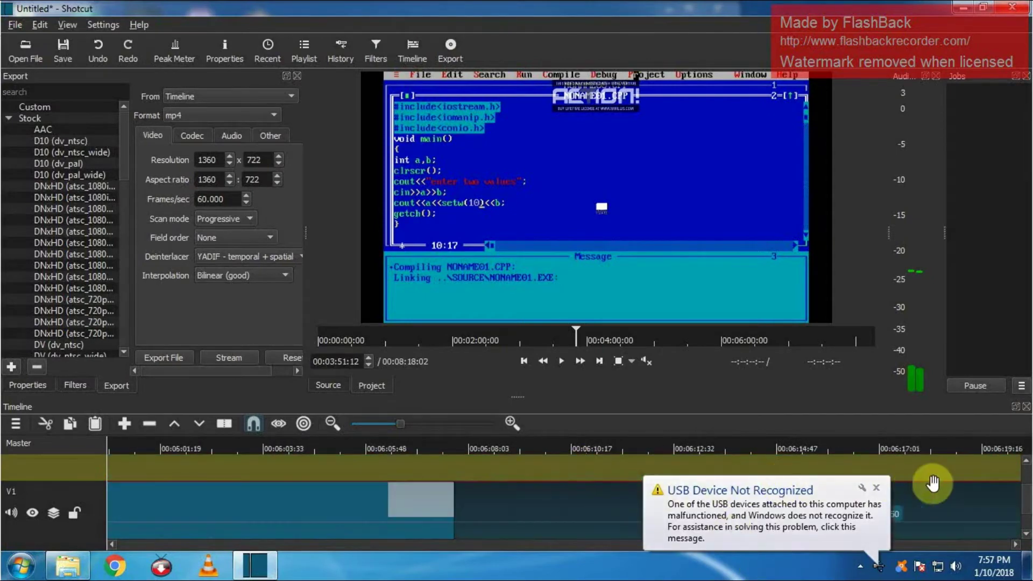
# Step: Select and shift the top-track audio clip, setting the playhead near 00:06:06
pyautogui.click(475, 462)
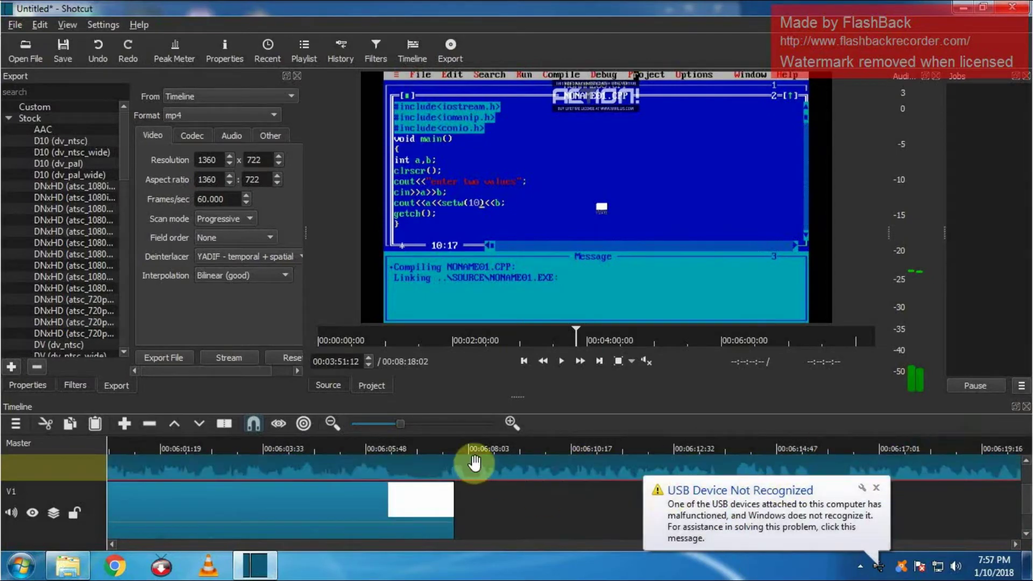
pyautogui.moveTo(488, 474); pyautogui.dragTo(406, 493)
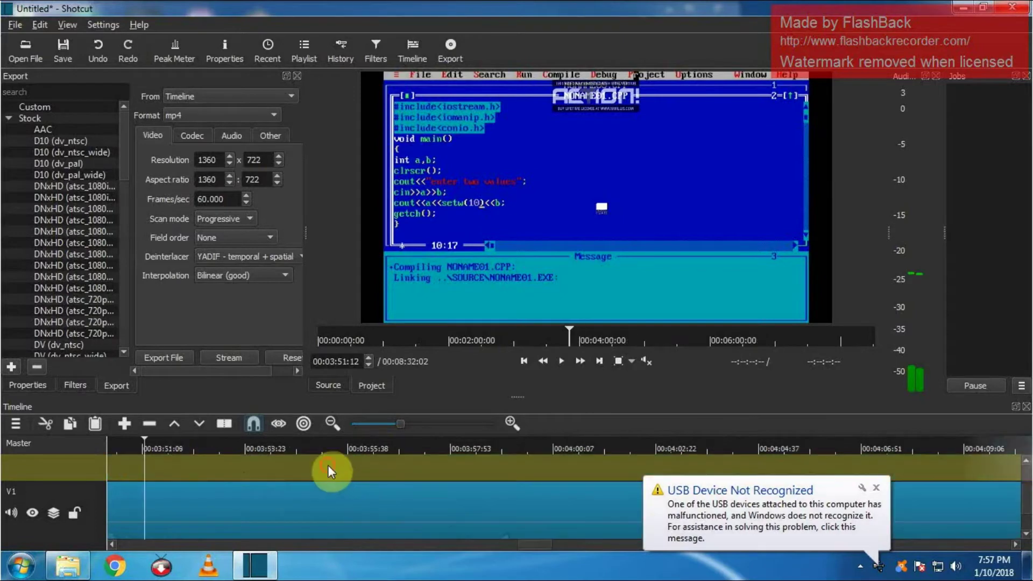
pyautogui.moveTo(523, 545)
pyautogui.mouseDown()
pyautogui.moveTo(808, 543)
pyautogui.moveTo(733, 545)
pyautogui.mouseUp()
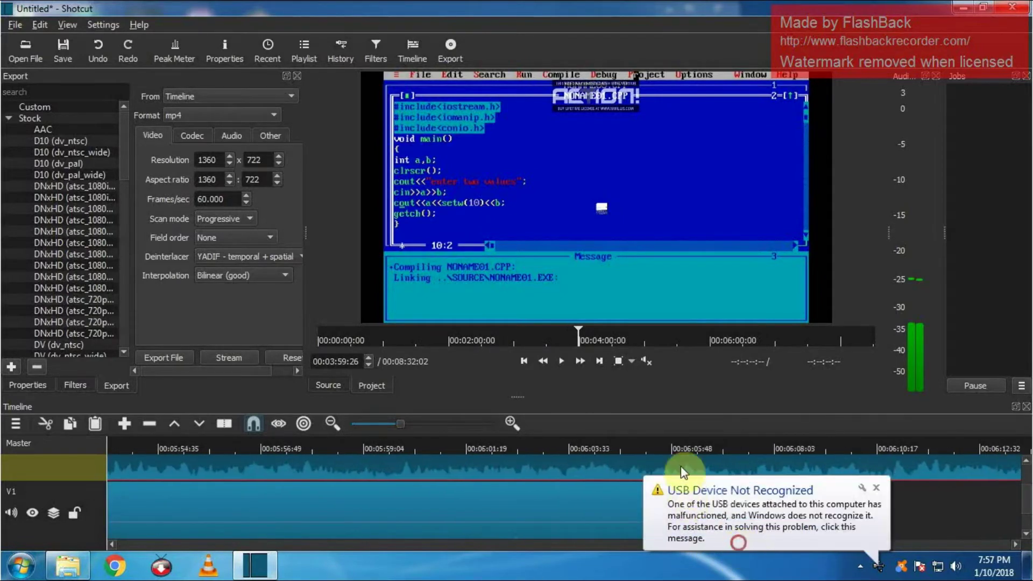
pyautogui.click(685, 450)
pyautogui.click(876, 488)
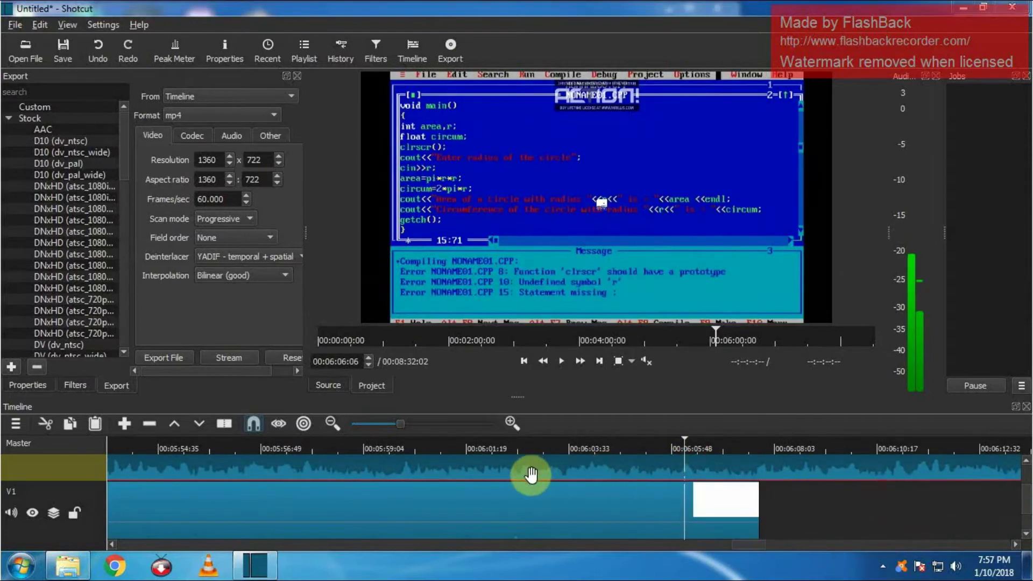
pyautogui.moveTo(732, 496)
pyautogui.mouseDown()
pyautogui.moveTo(1024, 468)
pyautogui.moveTo(747, 481)
pyautogui.moveTo(939, 468)
pyautogui.mouseUp()
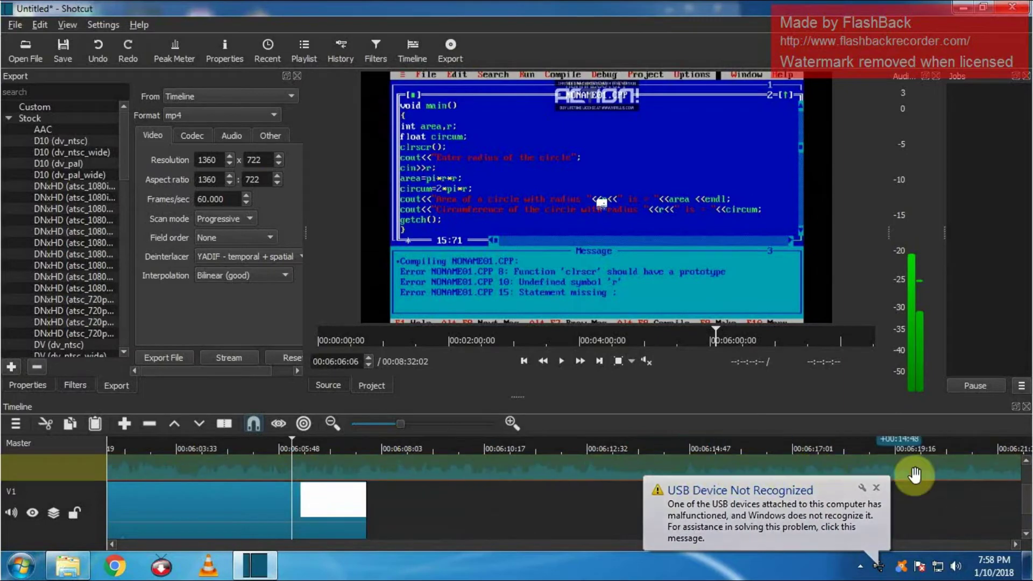
# Step: Slide the top-track clip so it starts exactly where the V1 clip ends
pyautogui.moveTo(165, 468)
pyautogui.mouseDown()
pyautogui.moveTo(1021, 476)
pyautogui.moveTo(857, 470)
pyautogui.mouseUp()
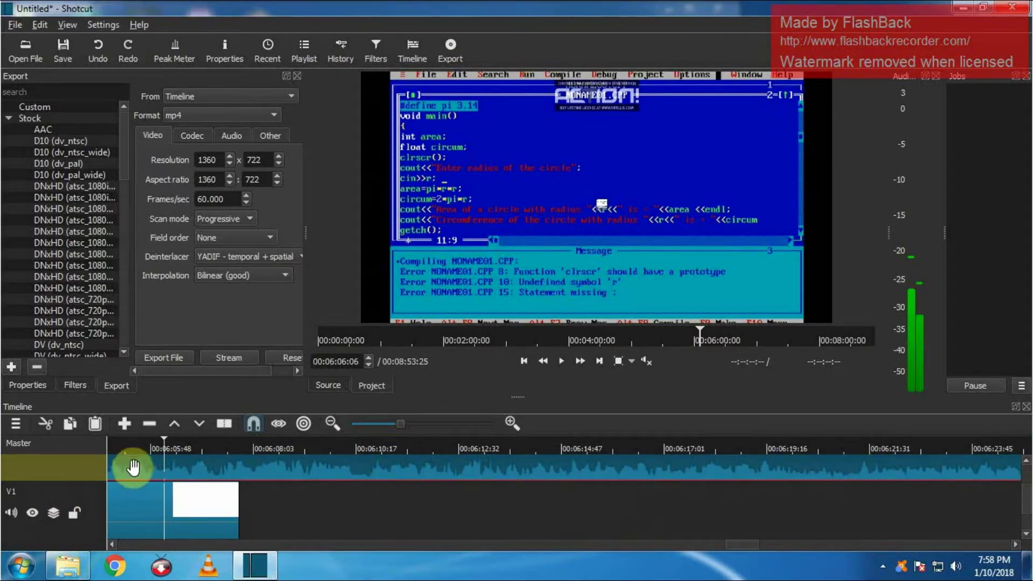
pyautogui.moveTo(133, 468); pyautogui.dragTo(1009, 487)
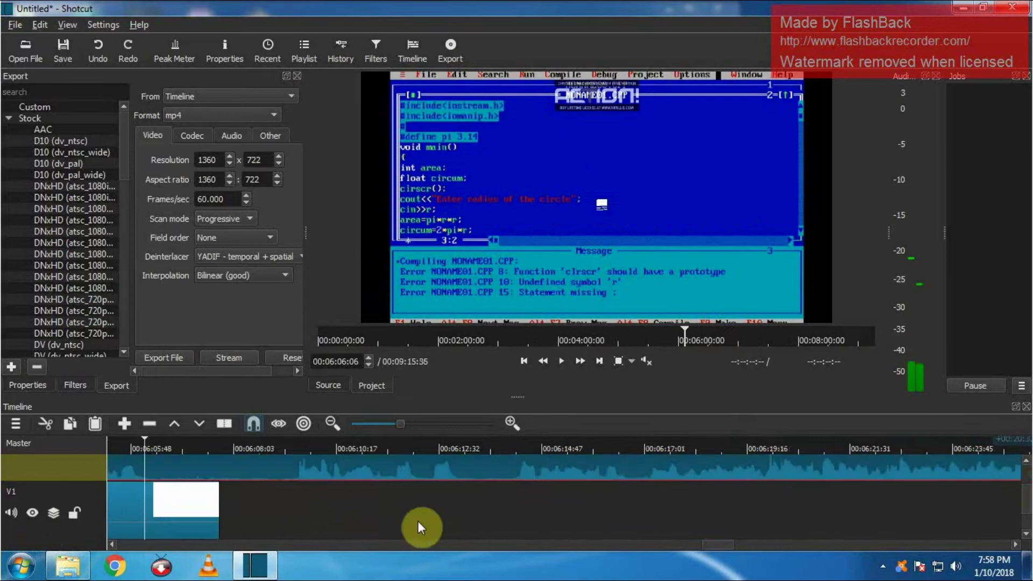
pyautogui.moveTo(722, 543)
pyautogui.mouseDown()
pyautogui.moveTo(700, 548)
pyautogui.moveTo(722, 552)
pyautogui.mouseUp()
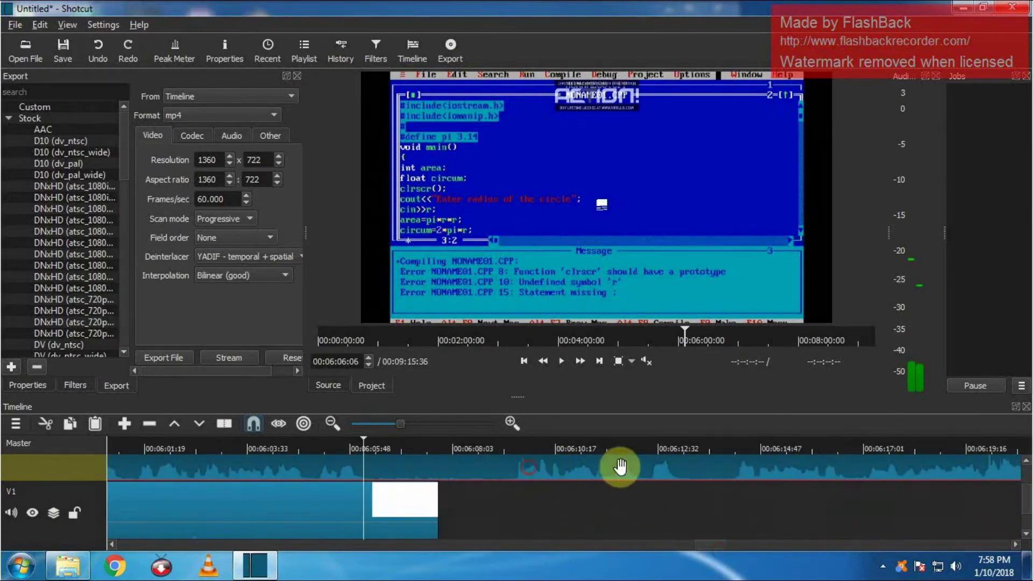
pyautogui.moveTo(618, 471); pyautogui.dragTo(1009, 467)
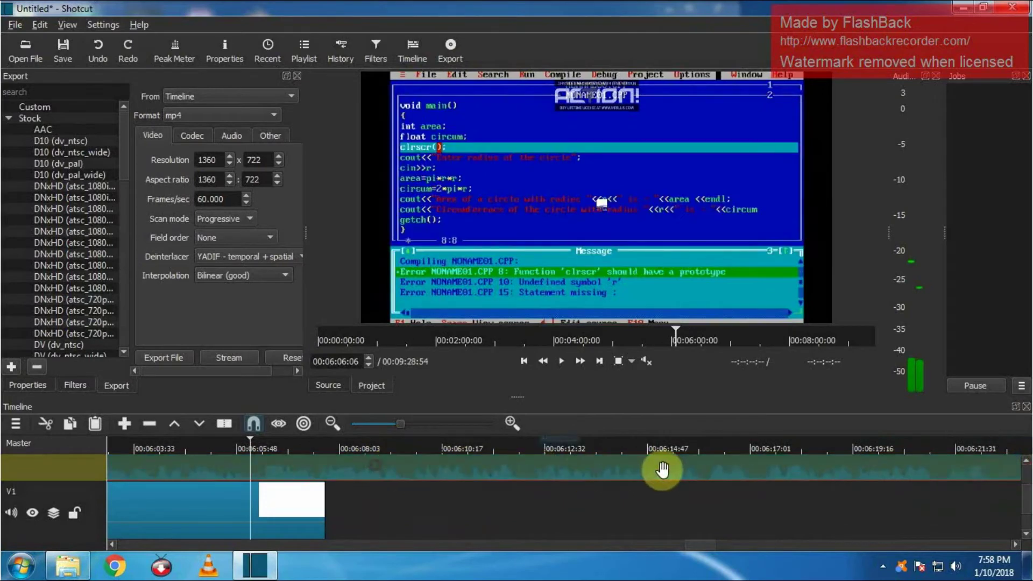
pyautogui.moveTo(664, 473)
pyautogui.mouseDown()
pyautogui.moveTo(1024, 513)
pyautogui.moveTo(438, 518)
pyautogui.moveTo(280, 466)
pyautogui.mouseUp()
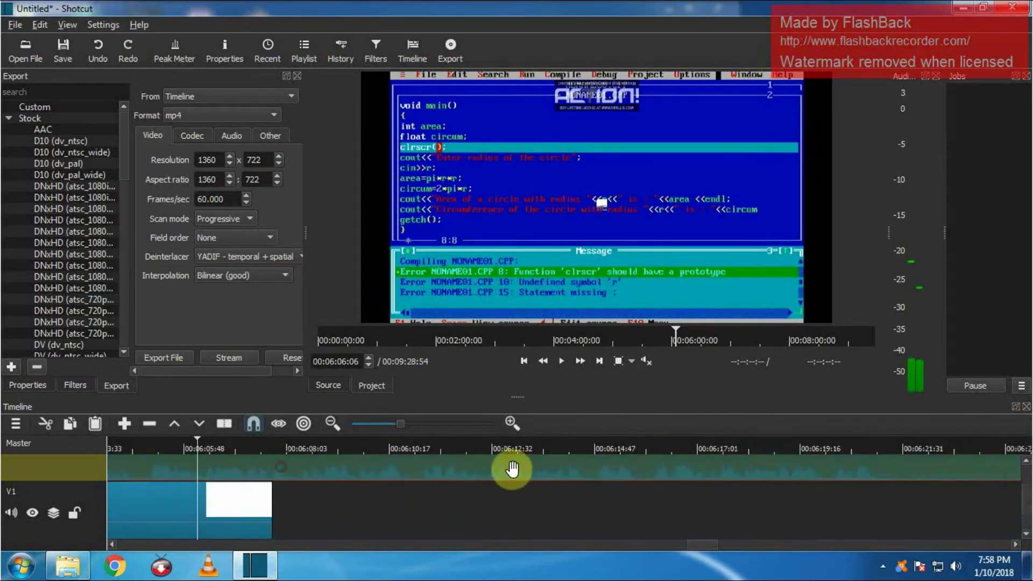
pyautogui.moveTo(513, 469)
pyautogui.mouseDown()
pyautogui.moveTo(198, 466)
pyautogui.moveTo(373, 500)
pyautogui.mouseUp()
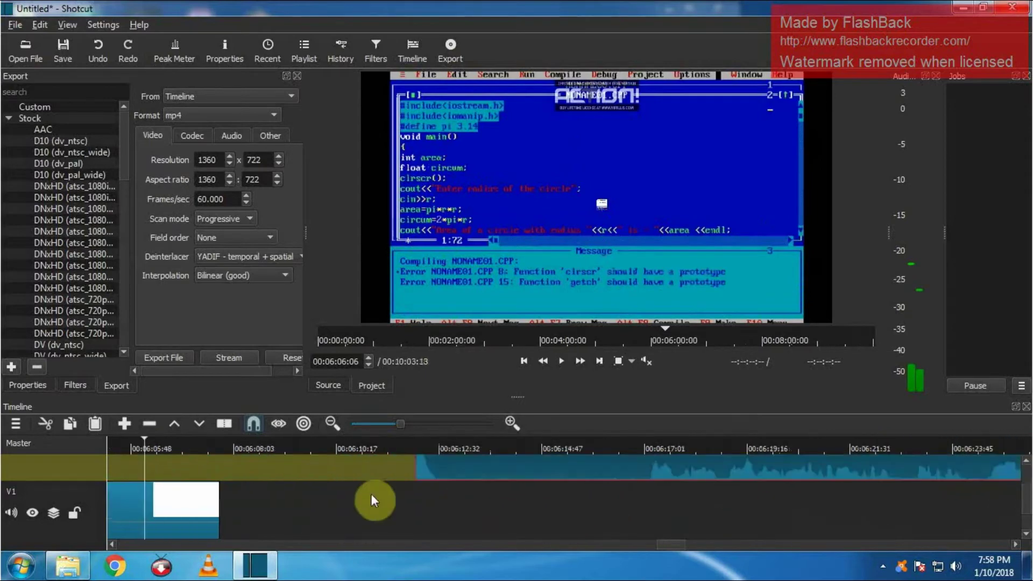
pyautogui.moveTo(404, 467); pyautogui.dragTo(230, 473)
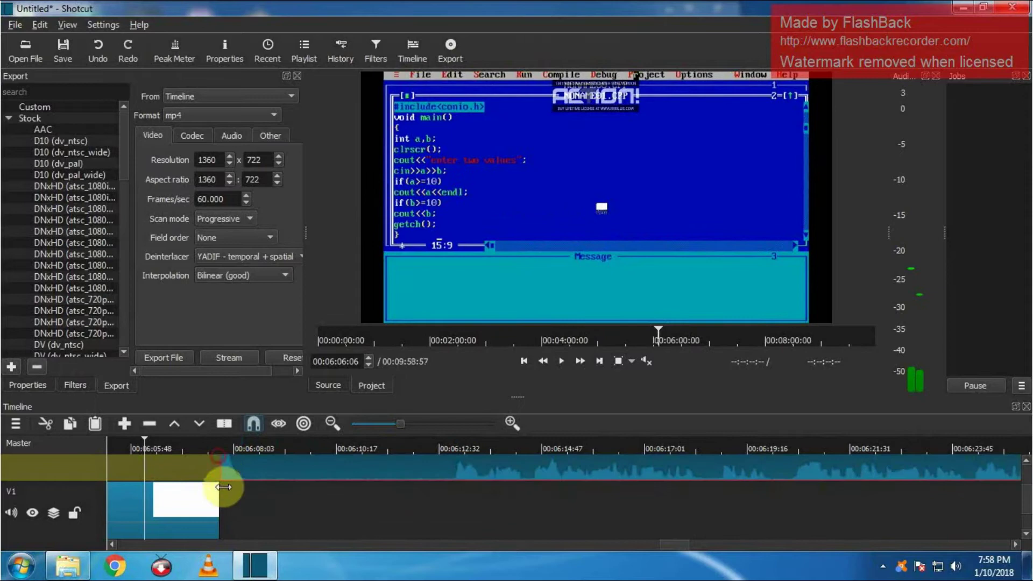
# Step: Play back across the junction between the two clips, then pause
pyautogui.click(221, 520)
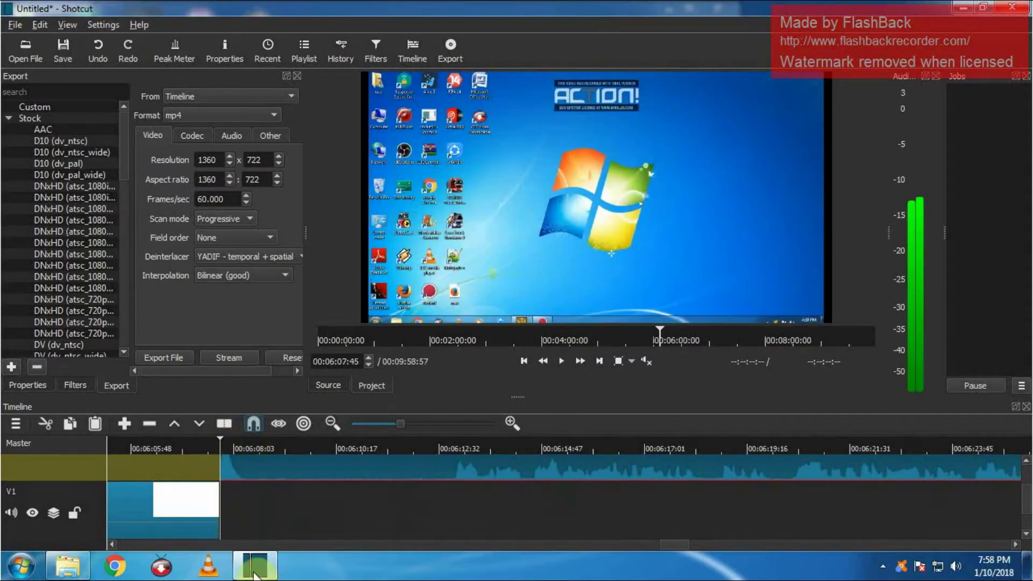
pyautogui.click(170, 448)
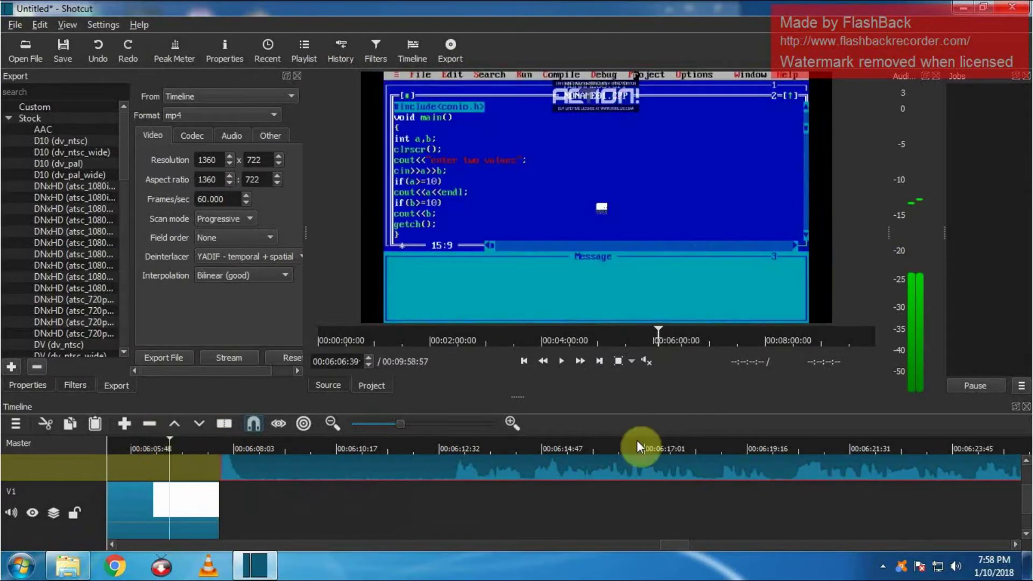
pyautogui.click(563, 361)
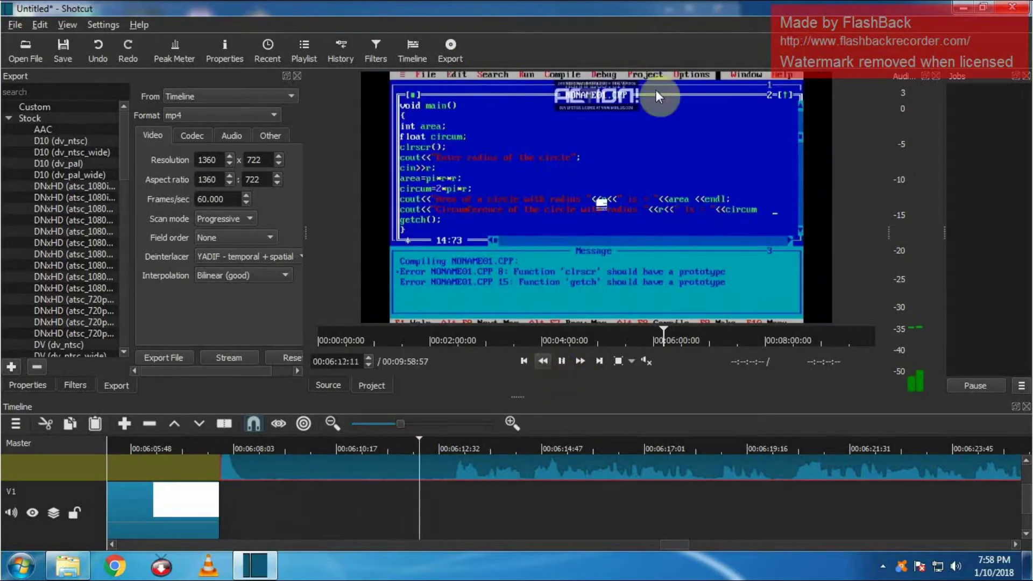
pyautogui.click(563, 361)
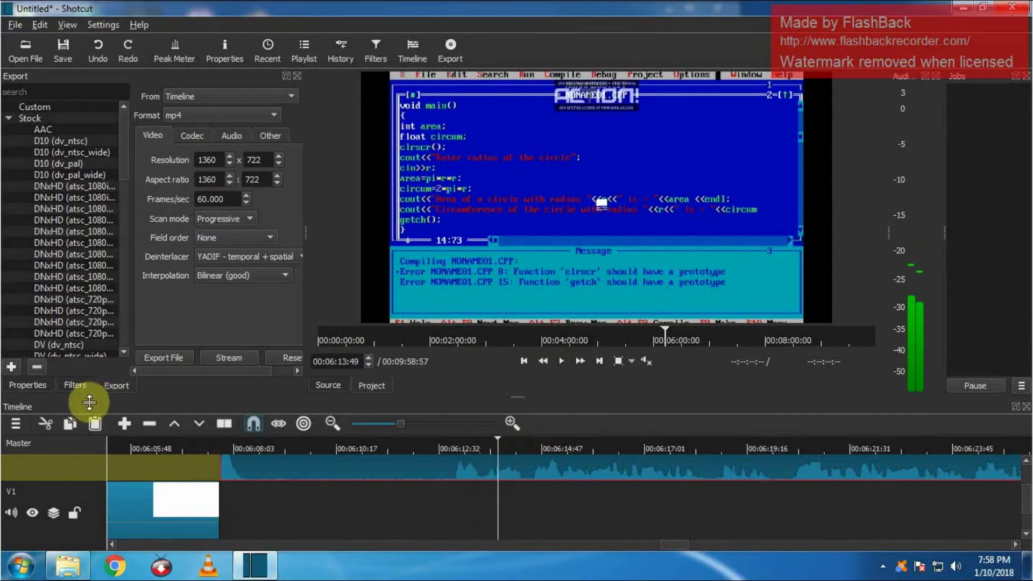
# Step: Add an empty A1 audio track and select its header
pyautogui.click(19, 427)
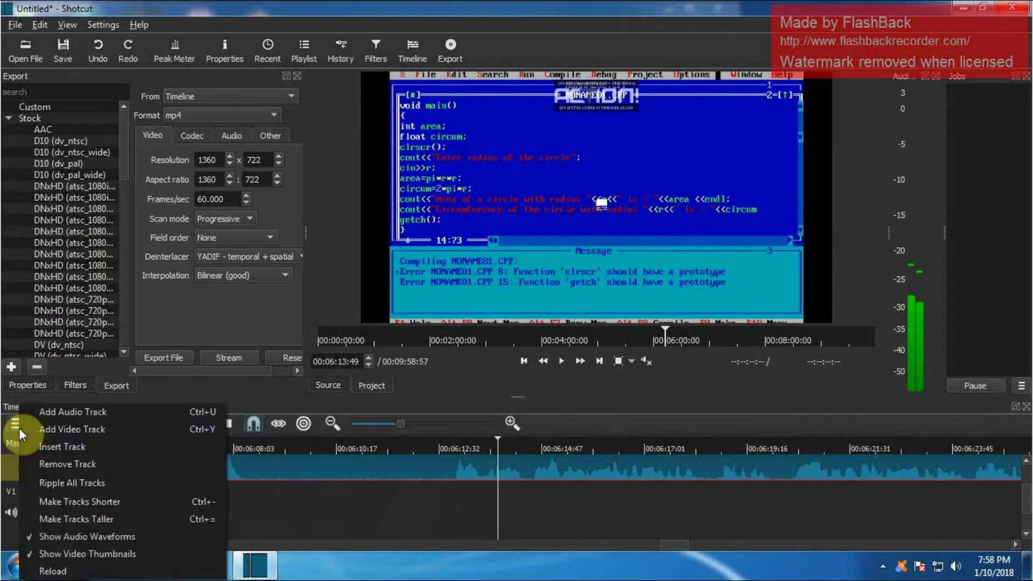
pyautogui.click(69, 415)
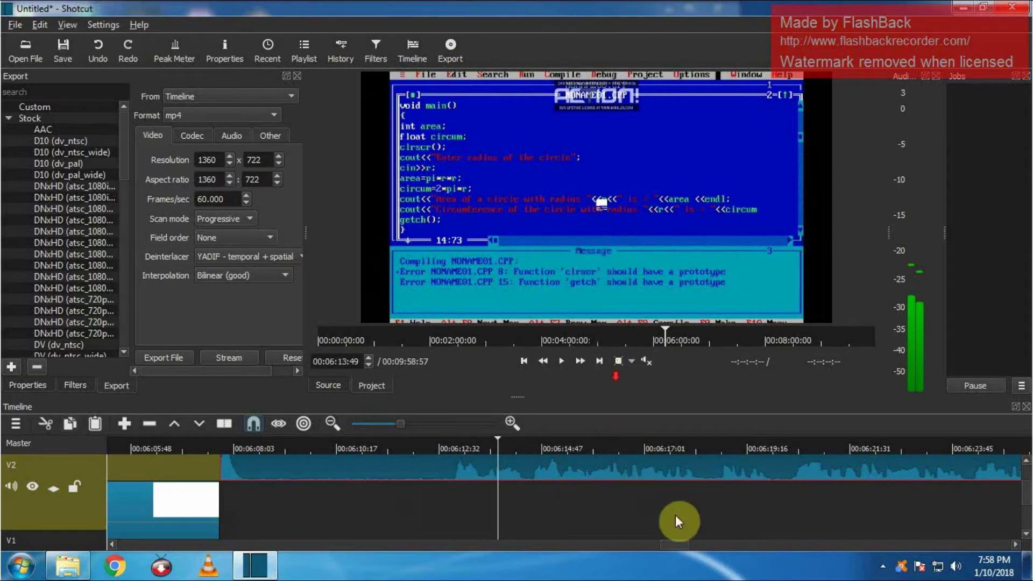
pyautogui.scroll(-2, 676, 520)
pyautogui.scroll(-1, 1026, 515)
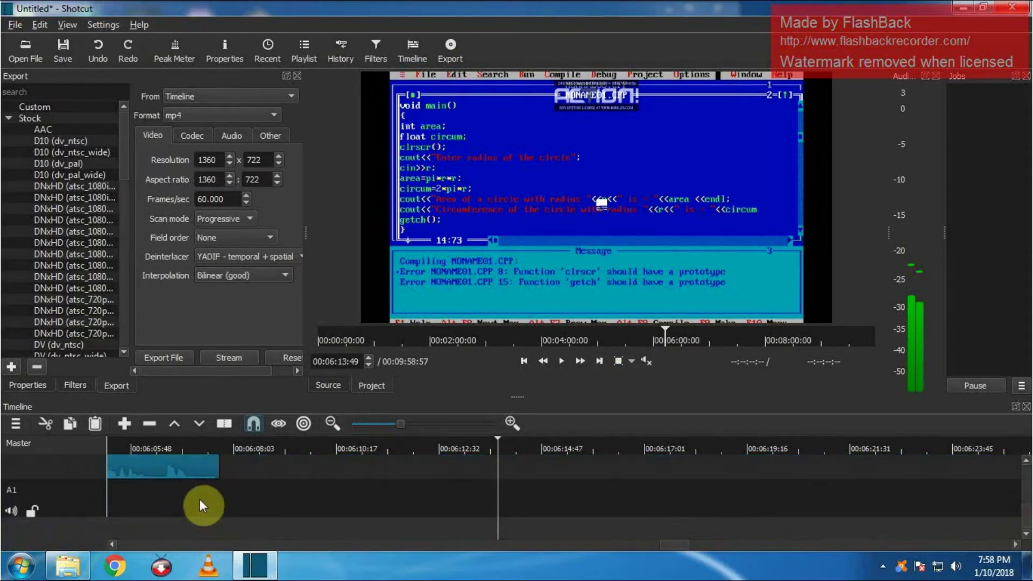
pyautogui.click(94, 503)
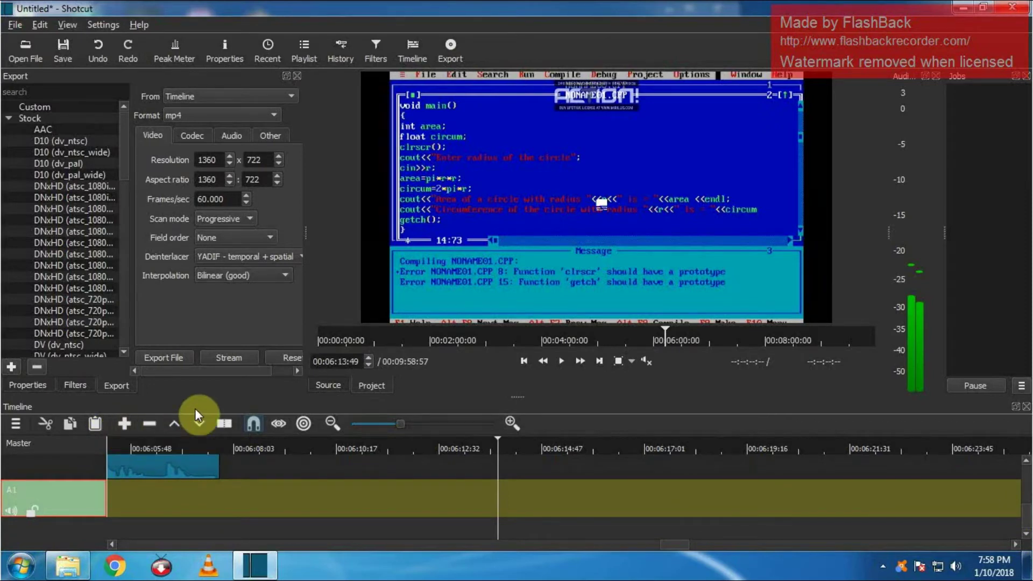
pyautogui.moveTo(670, 541); pyautogui.dragTo(139, 573)
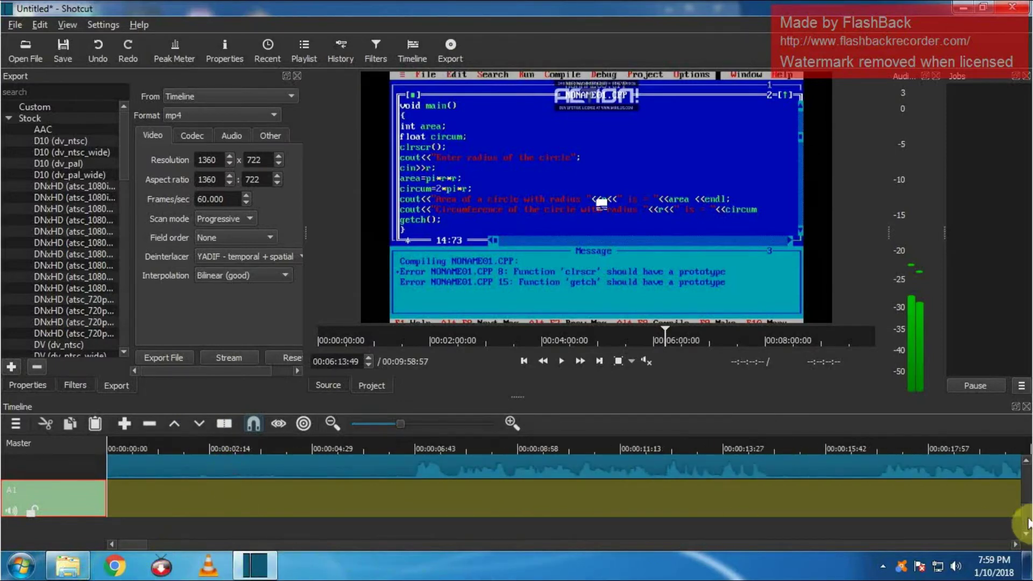
pyautogui.moveTo(1023, 528); pyautogui.dragTo(1027, 499)
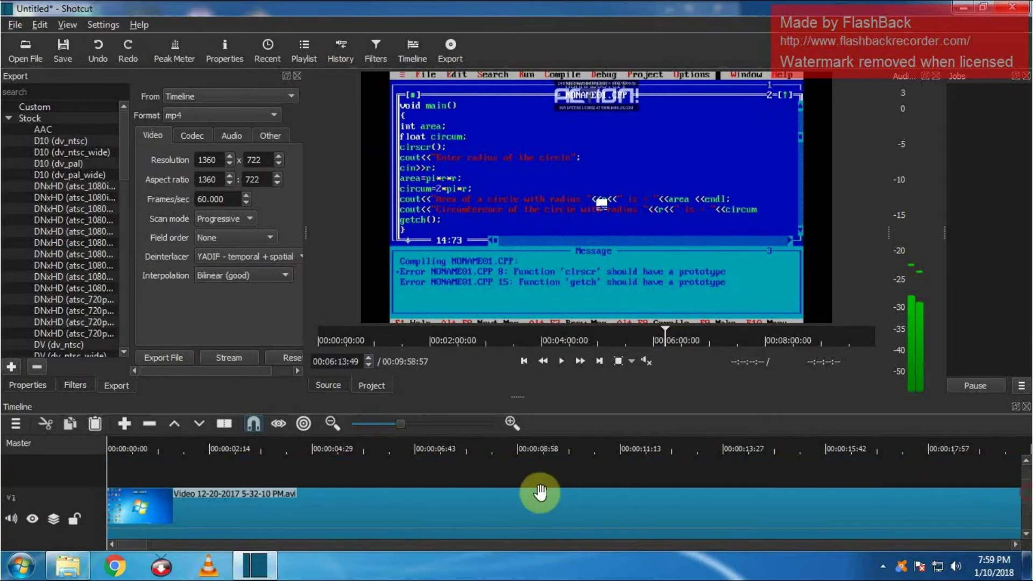
# Step: Split the V1 recording at the first cut point and select the resulting pieces
pyautogui.click(369, 510)
pyautogui.click(358, 452)
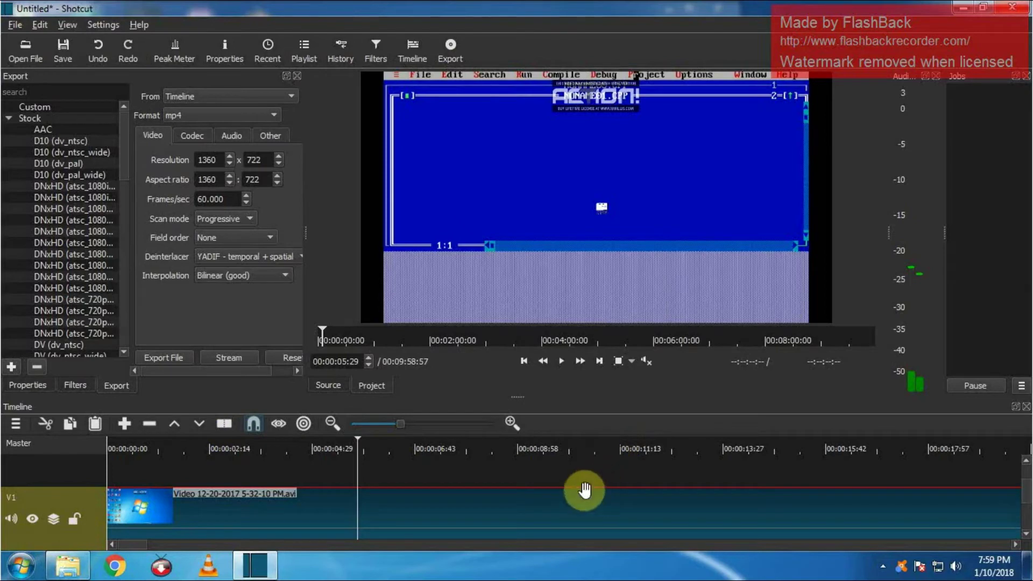
pyautogui.press('s')
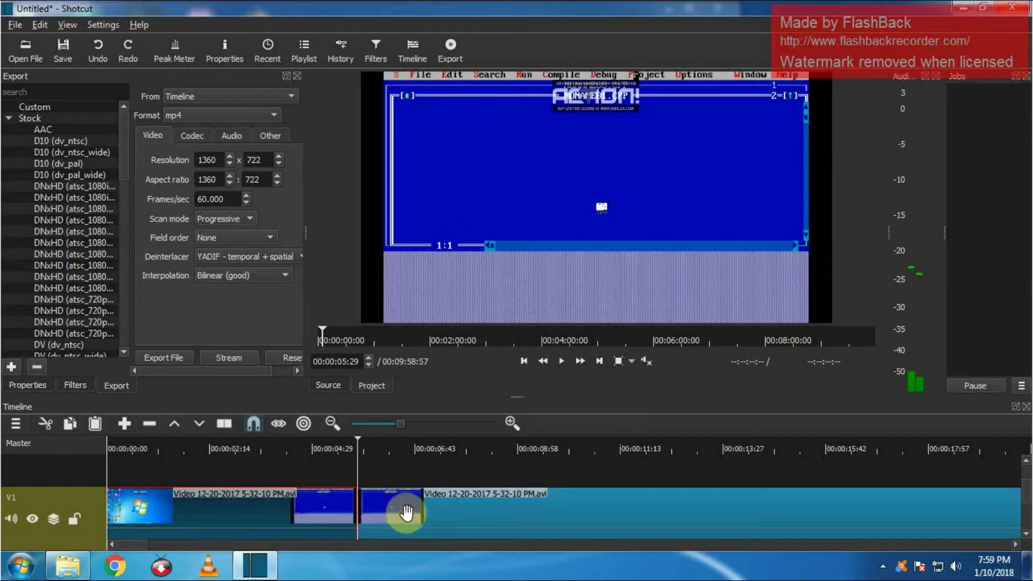
pyautogui.click(405, 514)
pyautogui.click(265, 529)
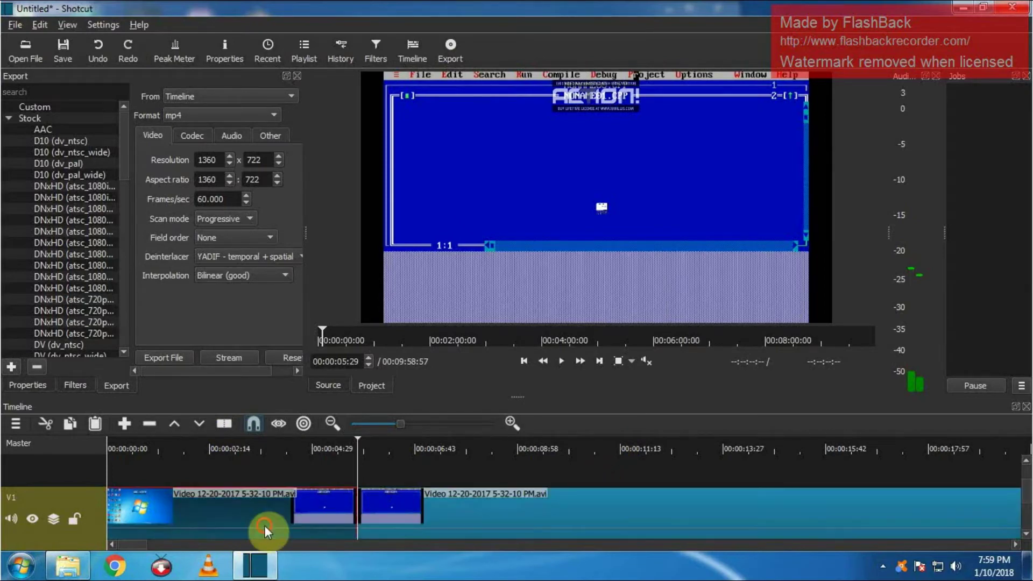
pyautogui.click(516, 511)
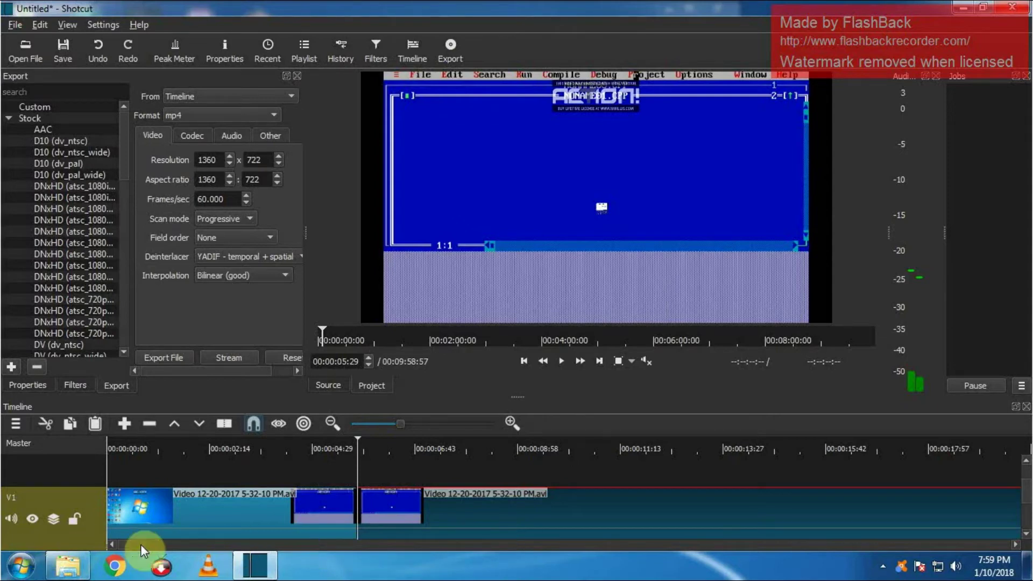
pyautogui.scroll(-5, 142, 545)
pyautogui.scroll(5, 159, 542)
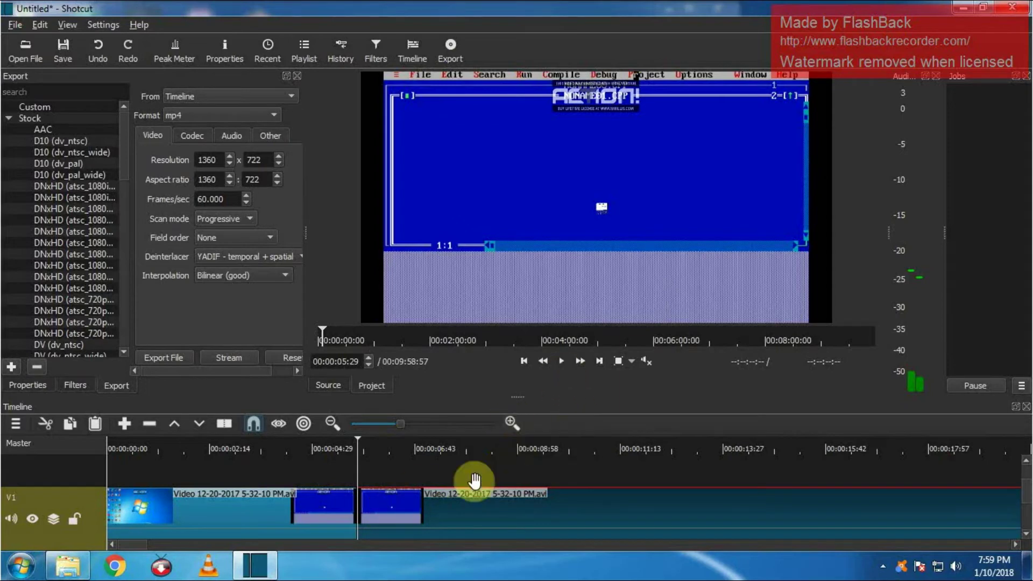
# Step: Preview playback, then split the clip again at 00:00:08:58
pyautogui.click(559, 361)
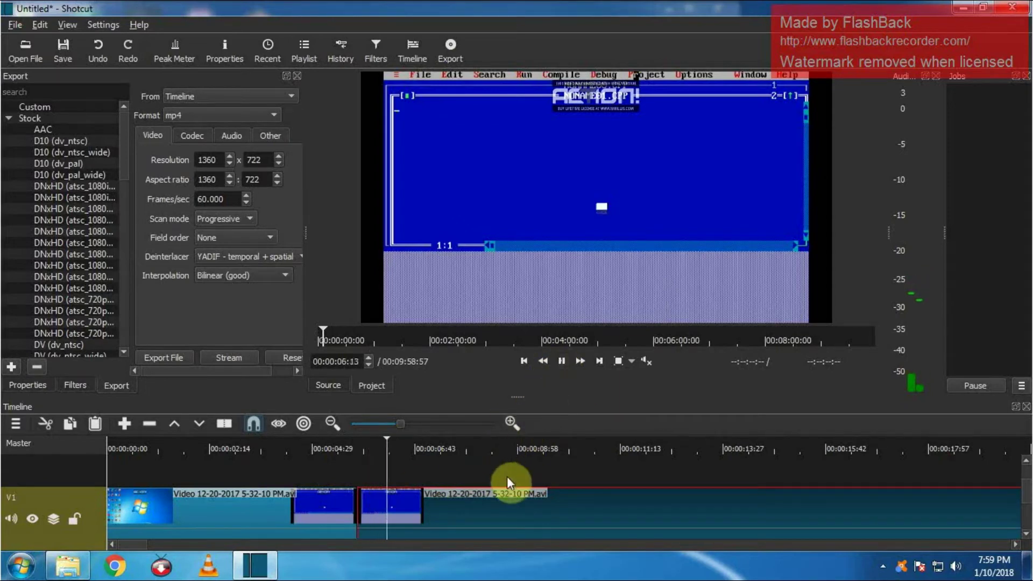
pyautogui.click(518, 453)
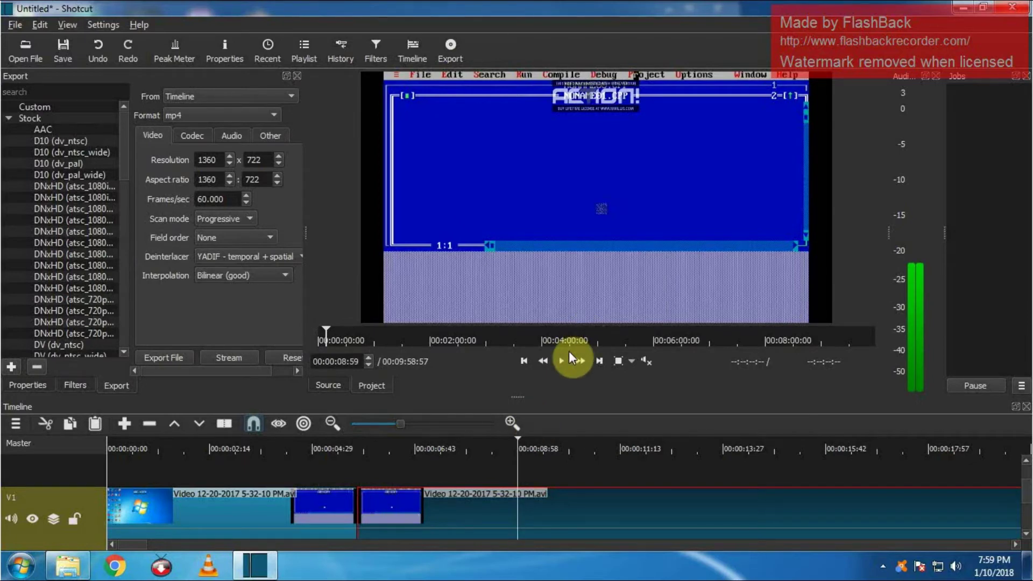
pyautogui.click(224, 426)
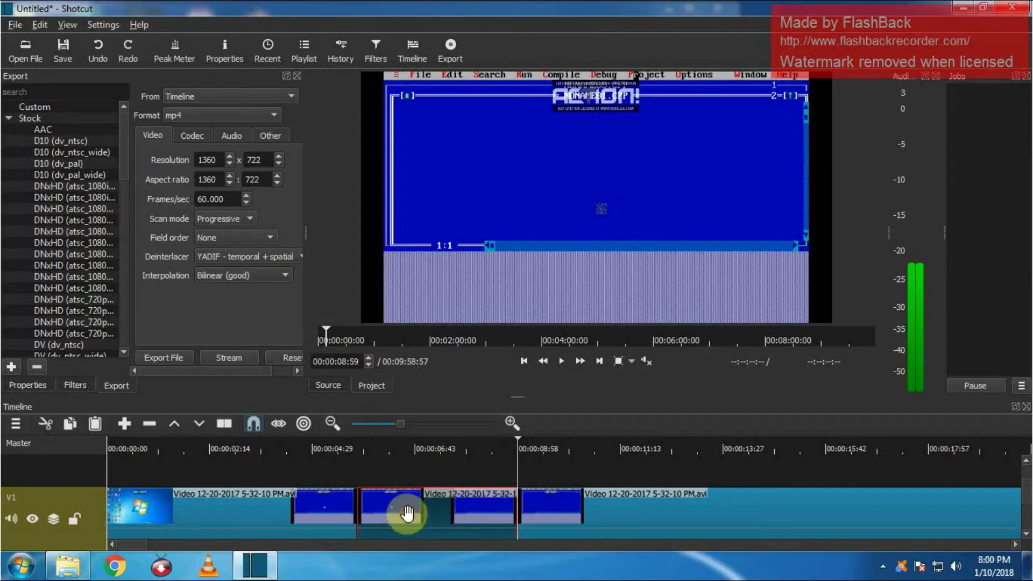
# Step: Apply the Text video filter to the selected clip piece from the Filters panel
pyautogui.click(25, 388)
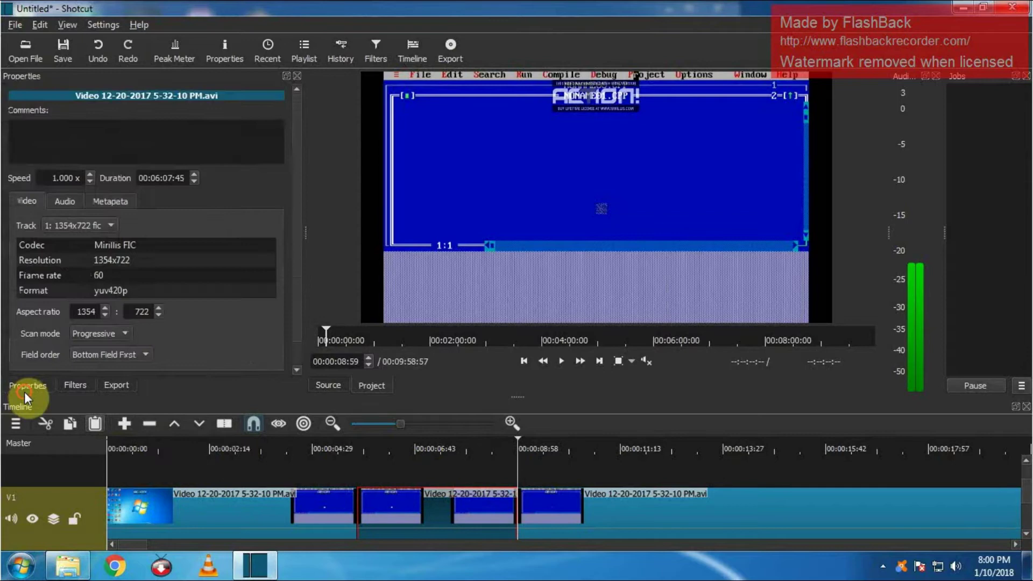
pyautogui.click(72, 384)
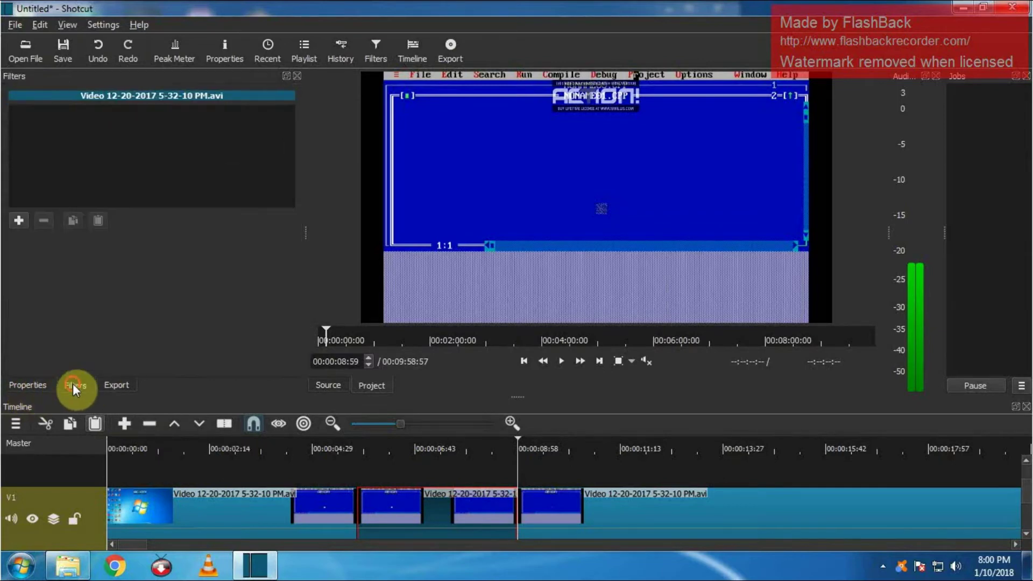
pyautogui.click(17, 222)
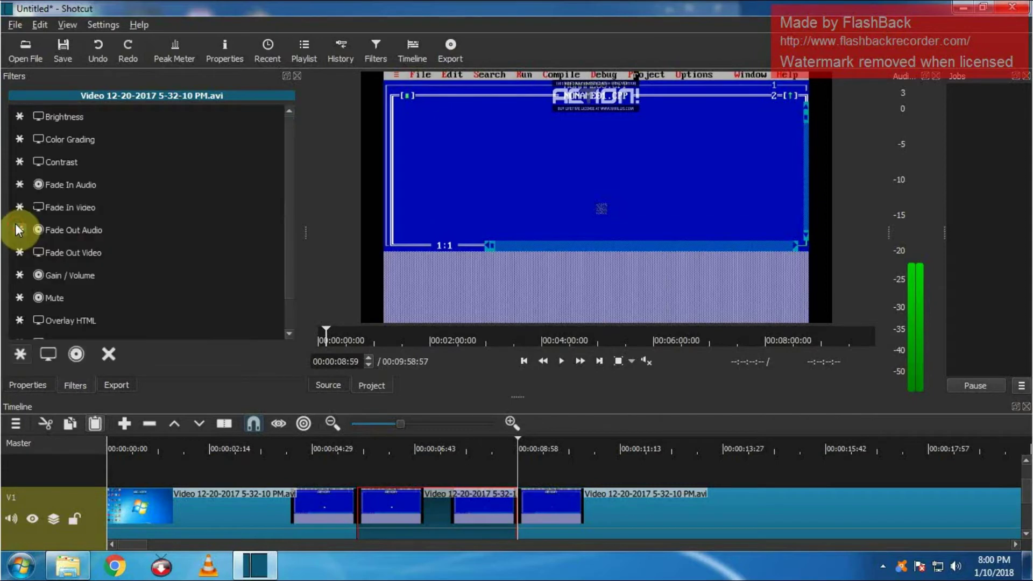
pyautogui.click(51, 361)
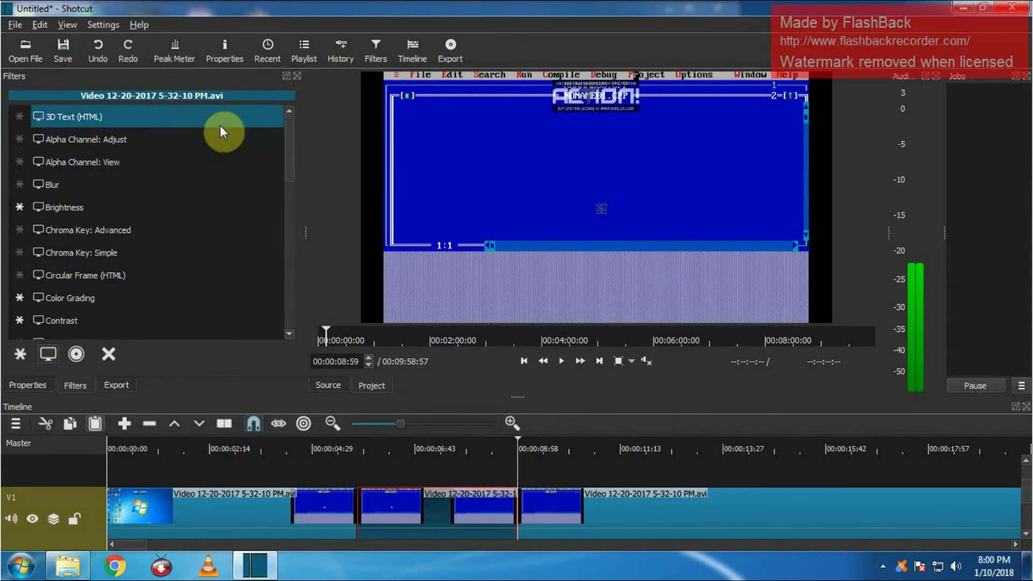
pyautogui.scroll(-3, 248, 184)
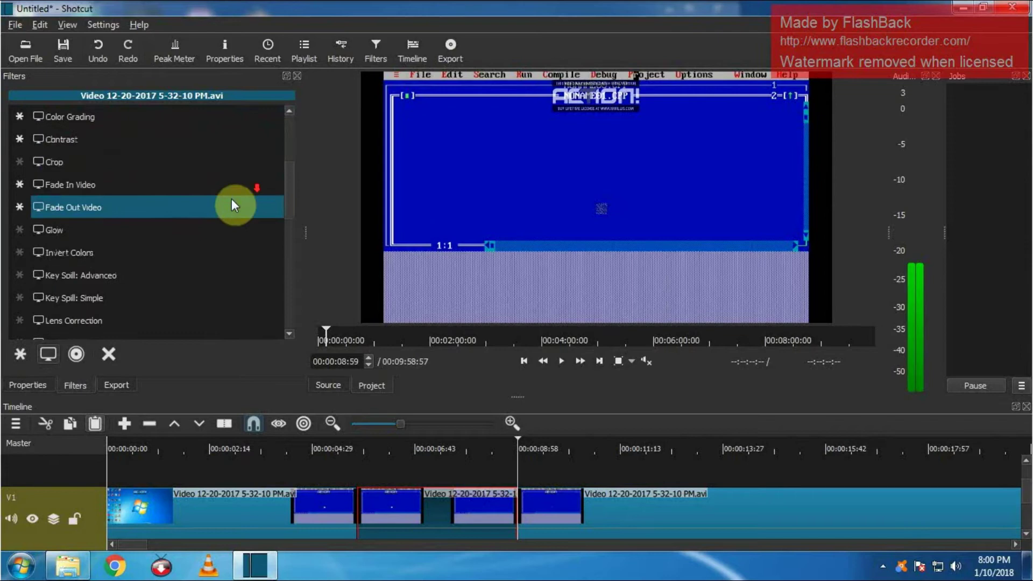
pyautogui.scroll(-3, 232, 198)
pyautogui.scroll(-3, 250, 196)
pyautogui.scroll(-3, 255, 209)
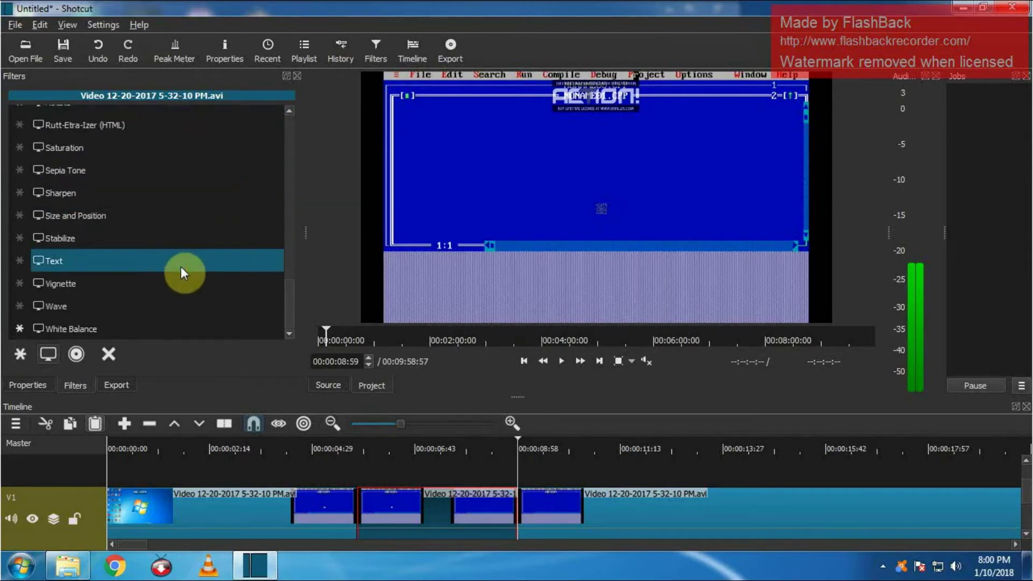
pyautogui.click(181, 266)
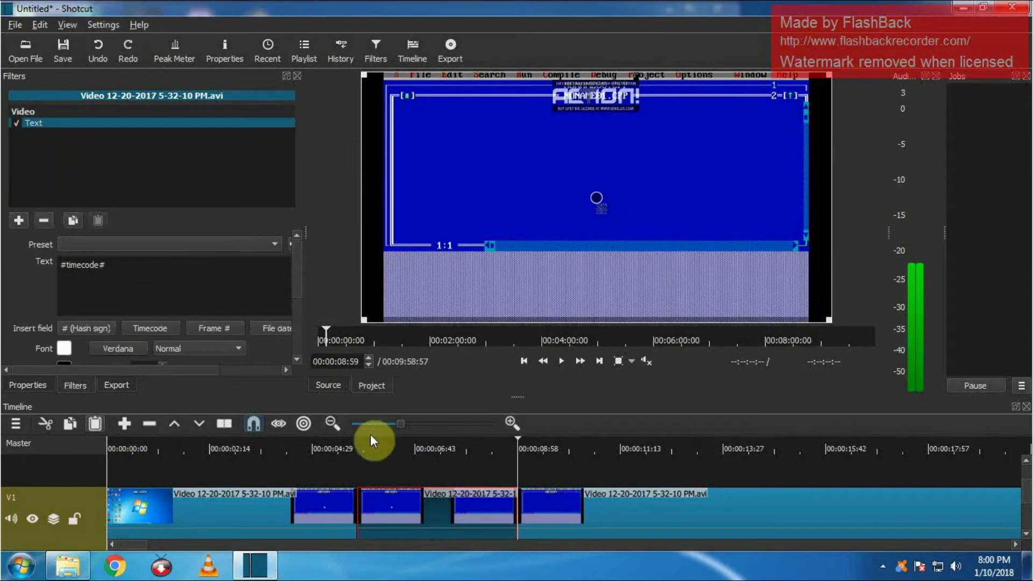
# Step: Move the playhead to 00:00:05:28 and set the text font colour to black
pyautogui.click(357, 473)
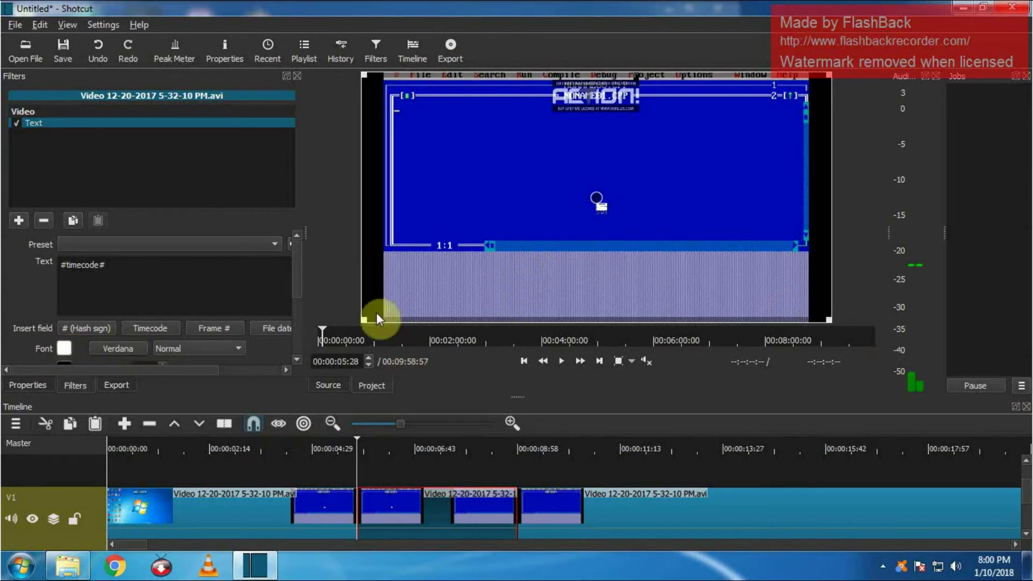
pyautogui.click(63, 348)
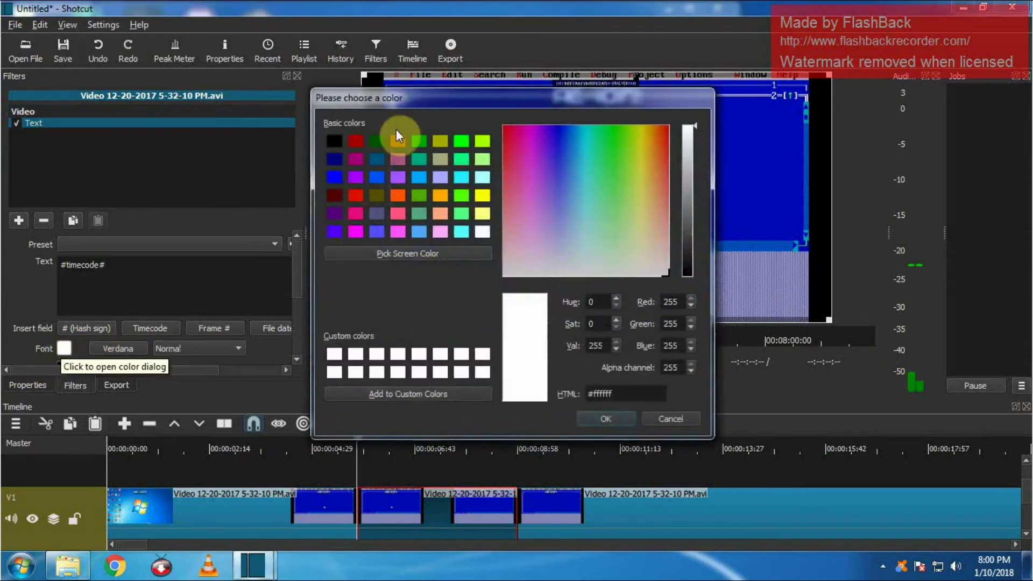
pyautogui.click(334, 142)
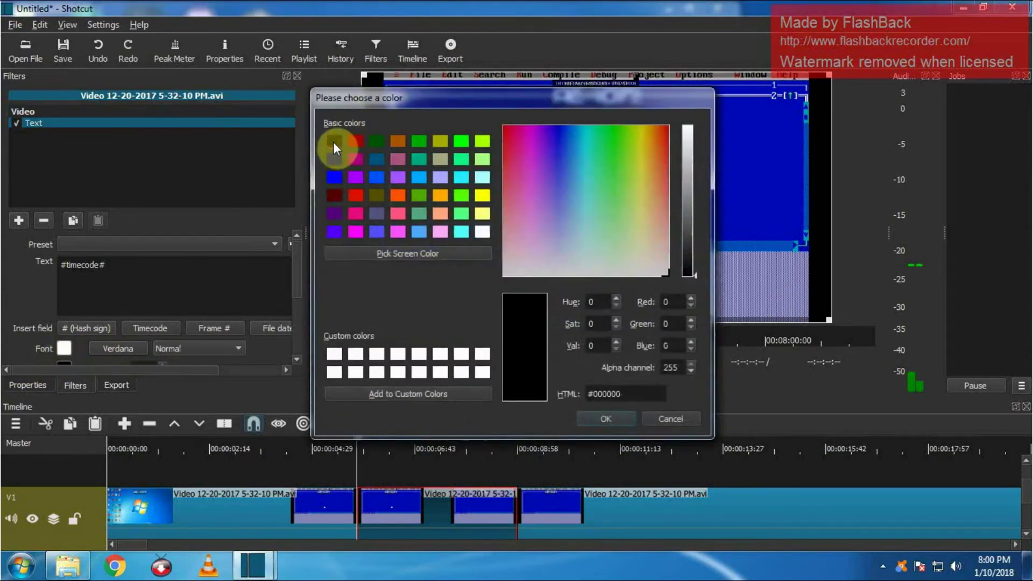
pyautogui.click(597, 418)
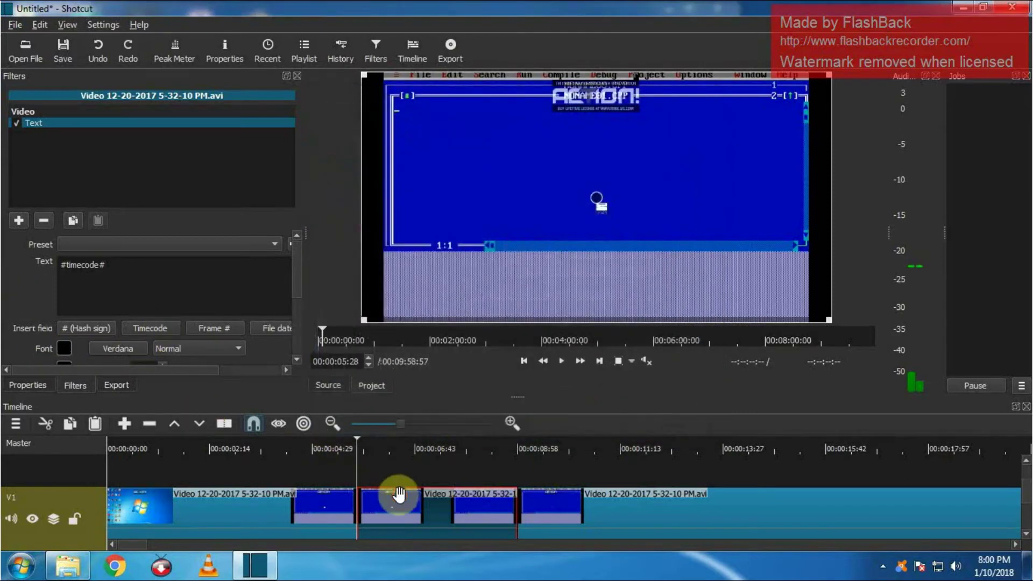
# Step: Preview the black timecode by selecting clip pieces around 00:00:08:58
pyautogui.click(518, 483)
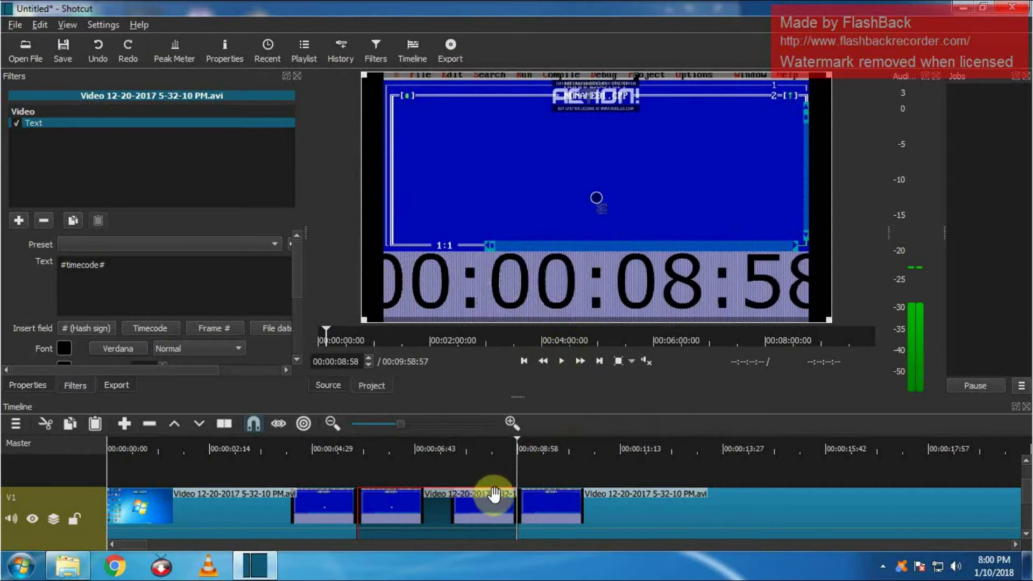
pyautogui.click(525, 492)
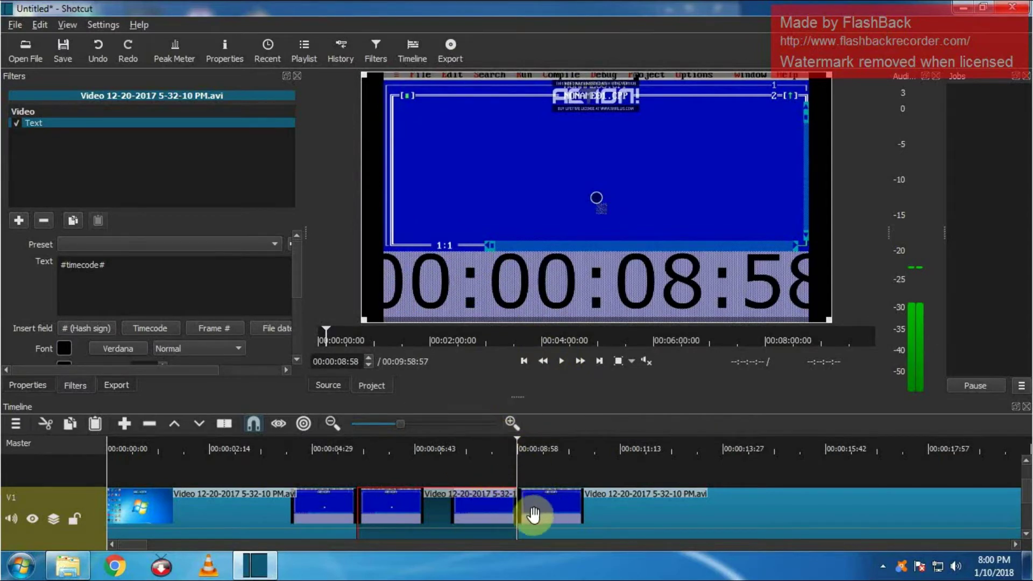
pyautogui.click(425, 528)
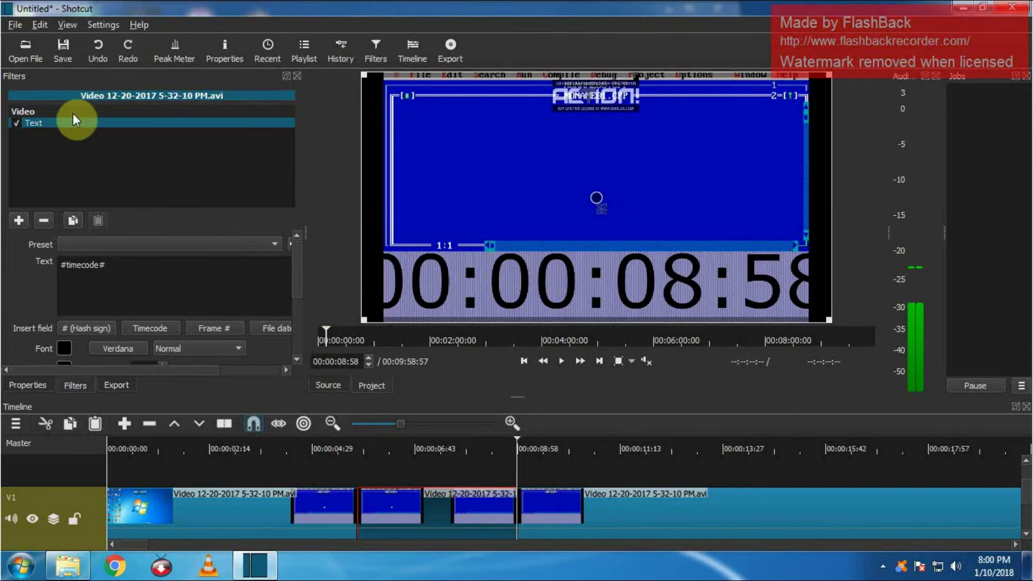
# Step: Replace the black Text filter with a new default Text filter at 00:00:05:28
pyautogui.click(45, 220)
pyautogui.click(18, 220)
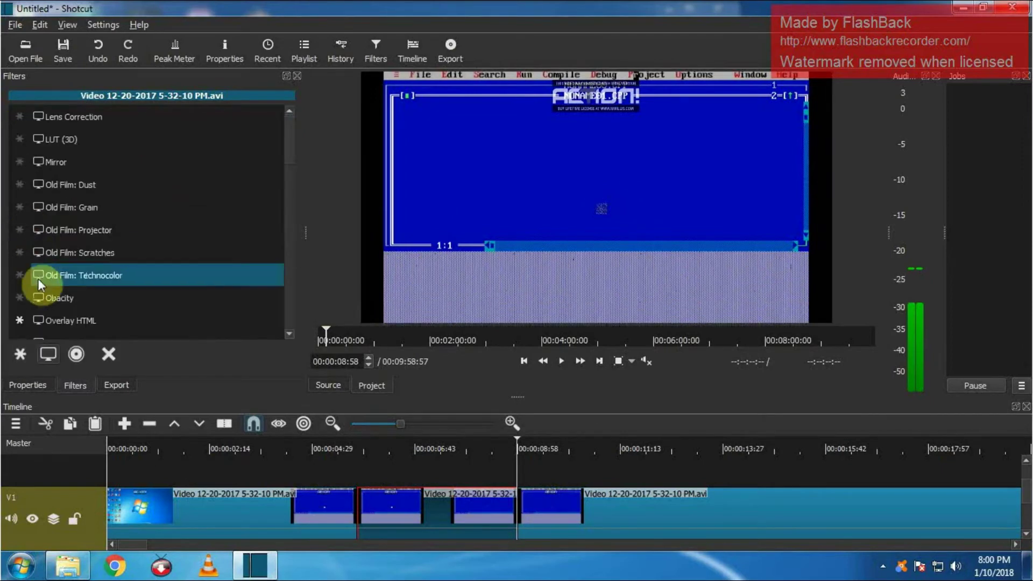
pyautogui.click(358, 449)
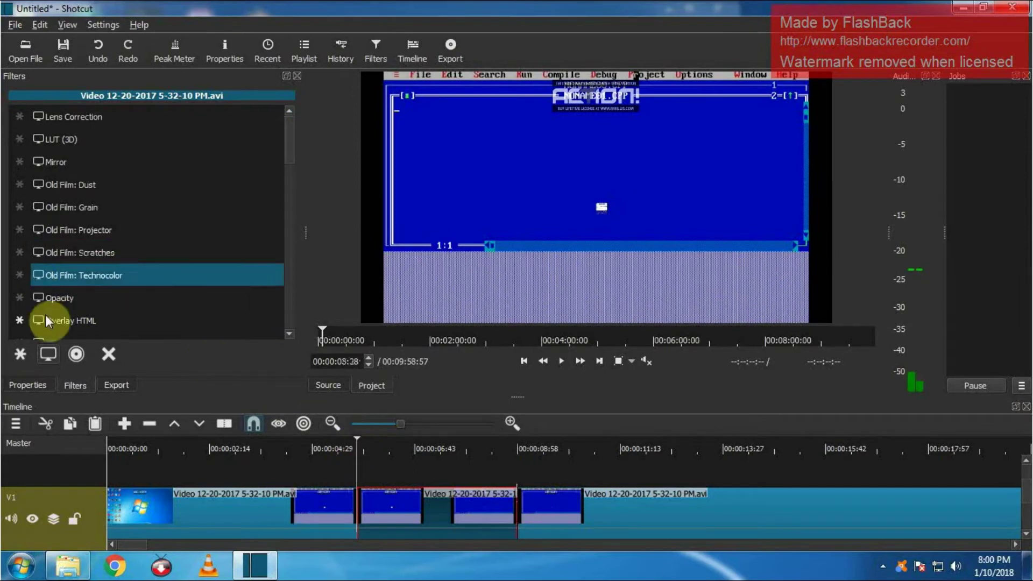
pyautogui.scroll(5, 89, 291)
pyautogui.scroll(-2, 97, 300)
pyautogui.scroll(-2, 96, 301)
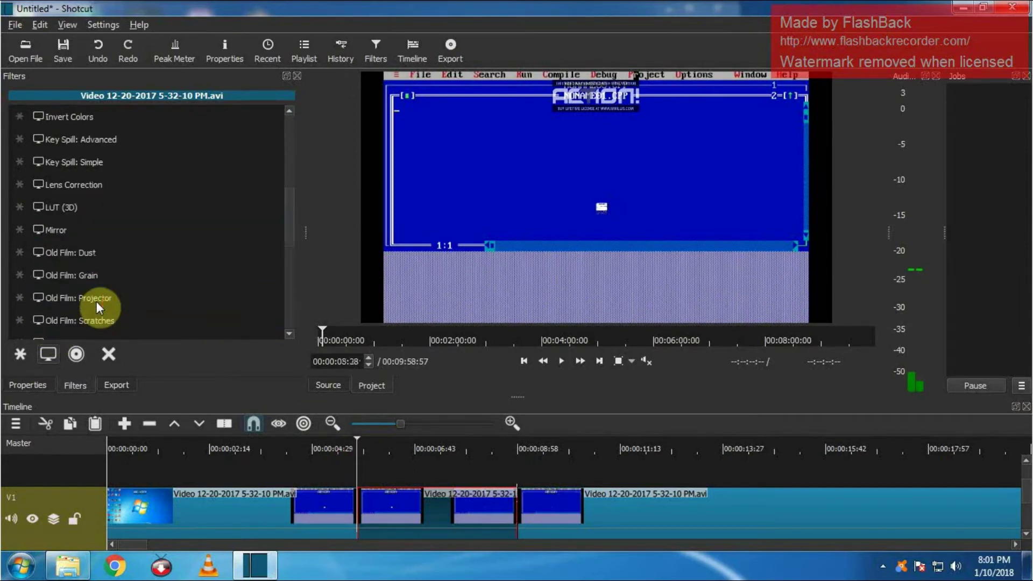
pyautogui.scroll(-2, 96, 301)
pyautogui.scroll(-2, 94, 302)
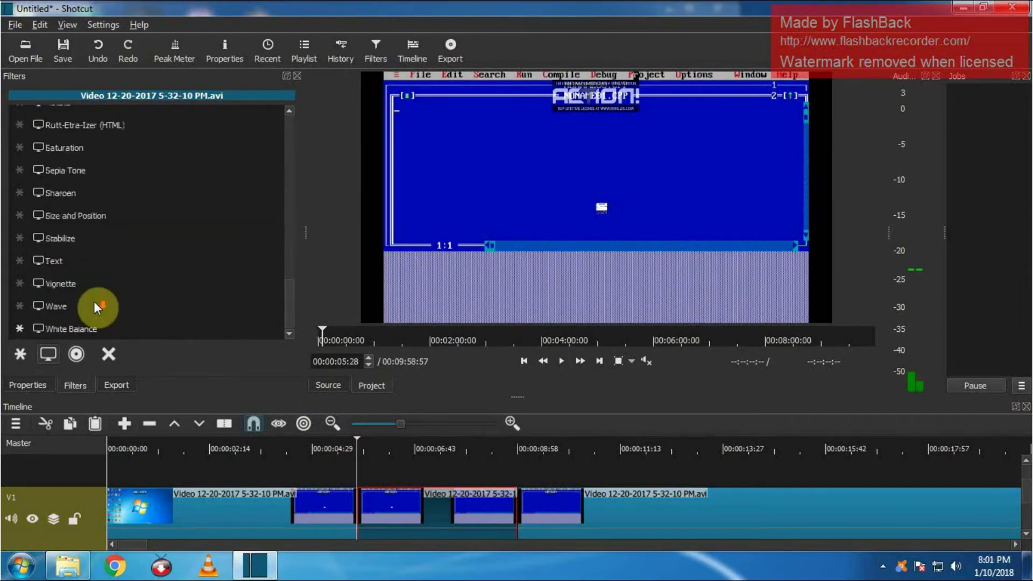
pyautogui.click(70, 267)
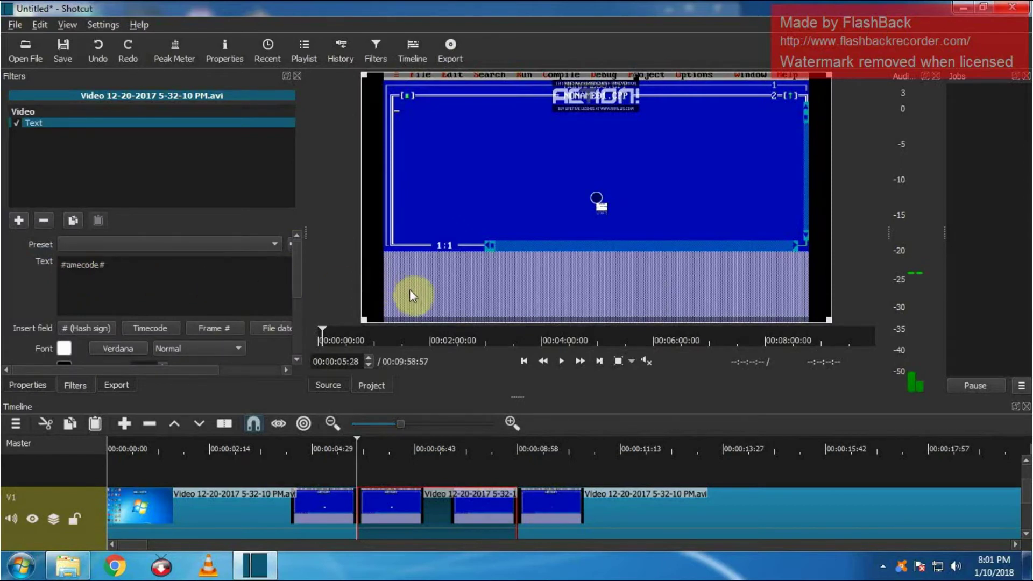
# Step: Replace the Text filter's #timecode# placeholder with 'c++ PROGRAM'
pyautogui.click(347, 458)
pyautogui.click(367, 453)
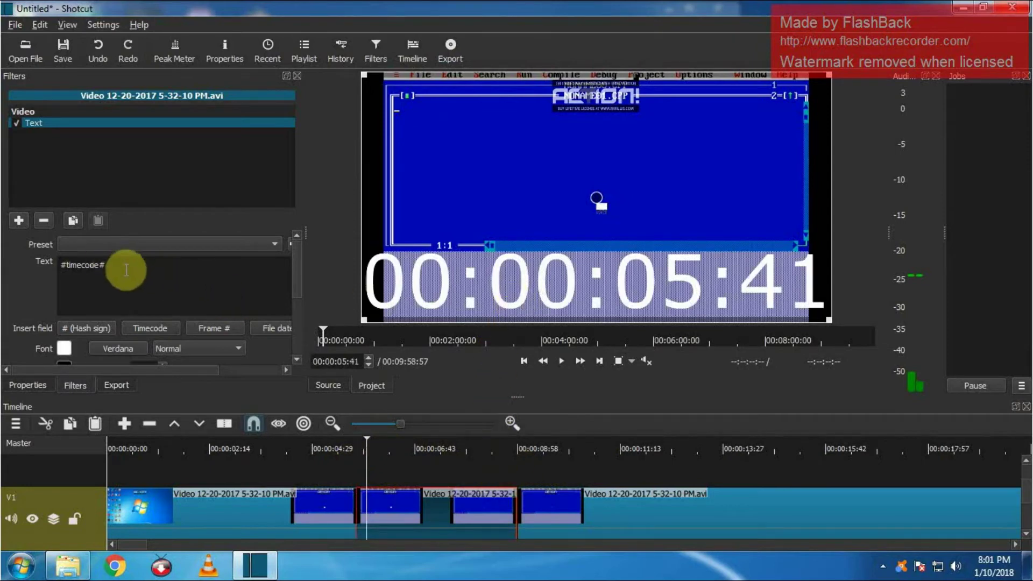
pyautogui.doubleClick(71, 265)
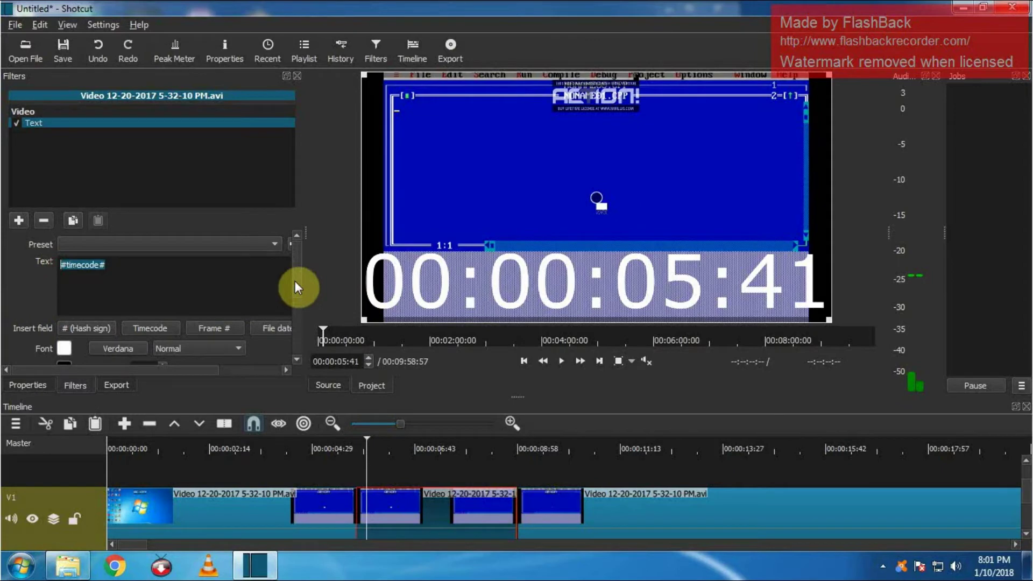
pyautogui.write('c++ ')
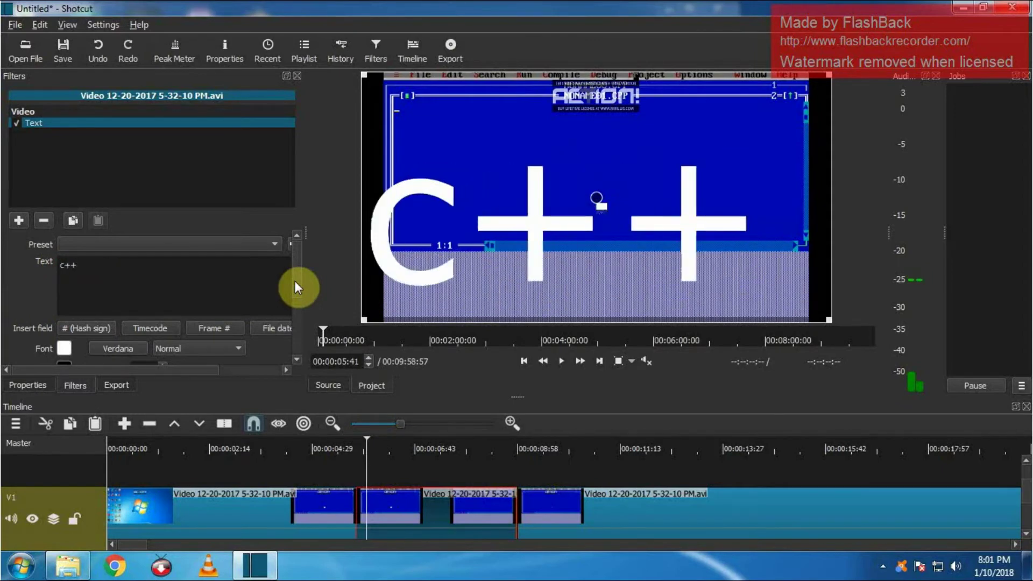
pyautogui.write('PROGRAM')
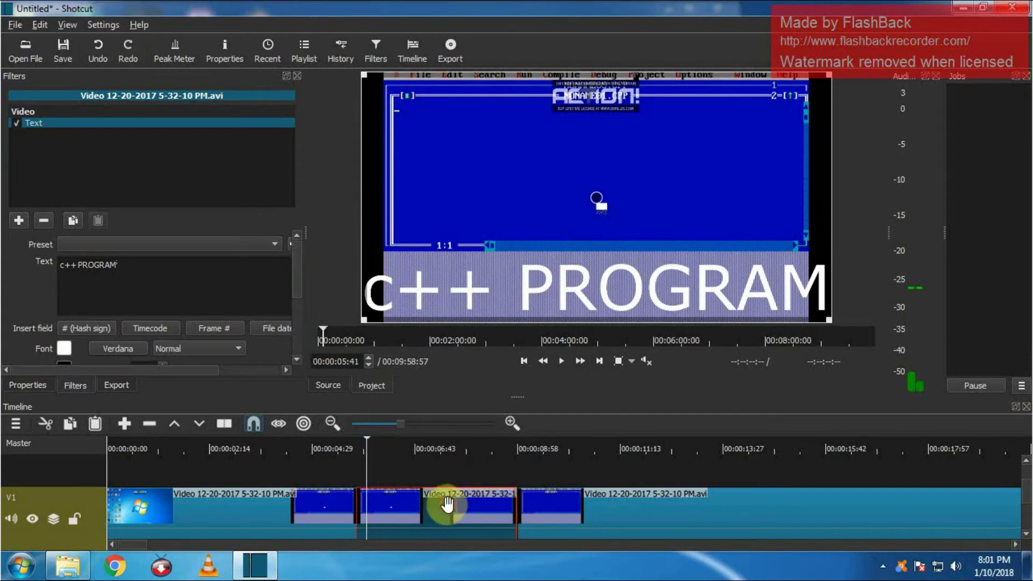
# Step: Scrub the timeline around the 'c++ PROGRAM' overlay and play back from before it starts
pyautogui.click(530, 479)
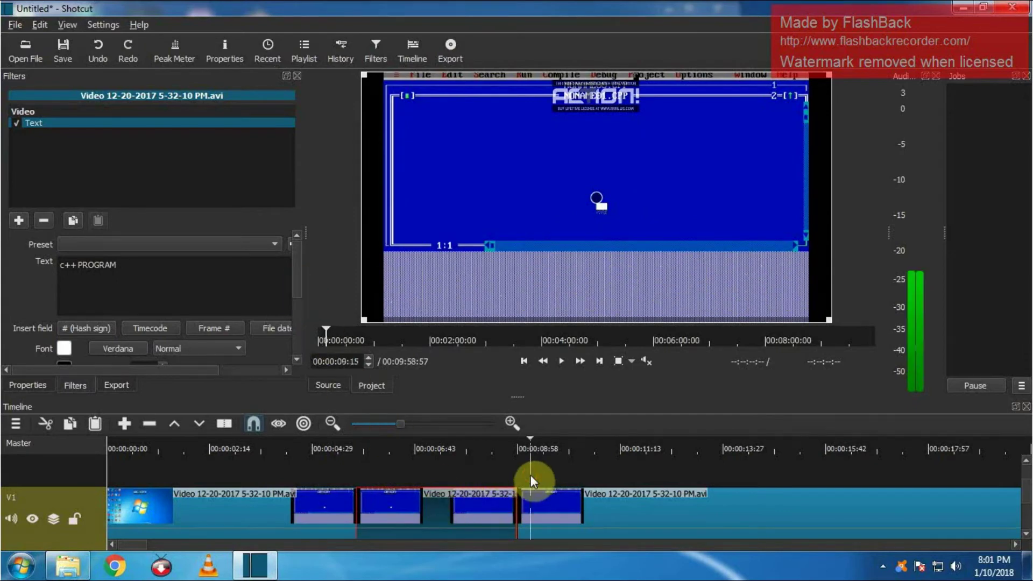
pyautogui.click(500, 450)
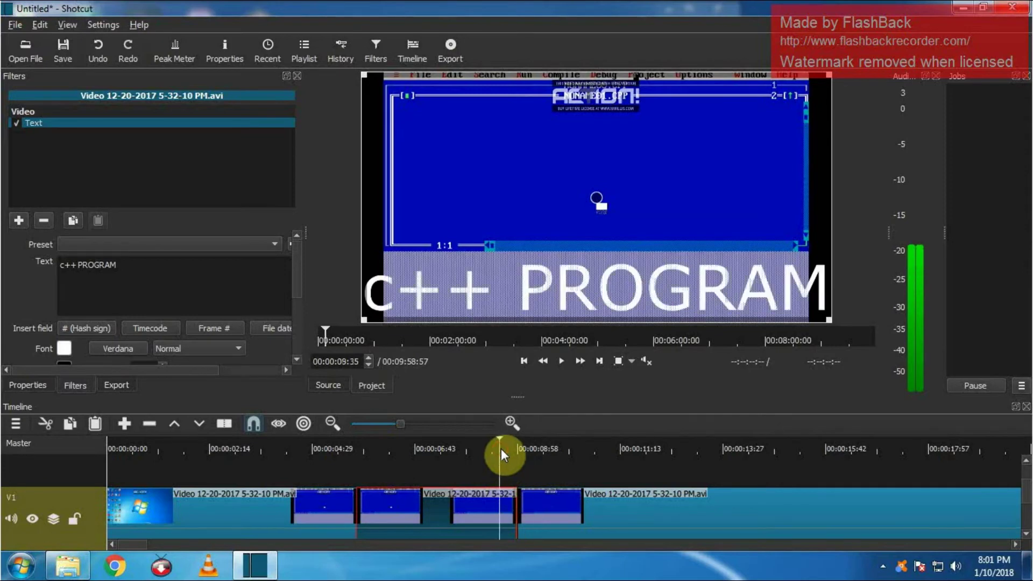
pyautogui.click(335, 446)
pyautogui.click(561, 363)
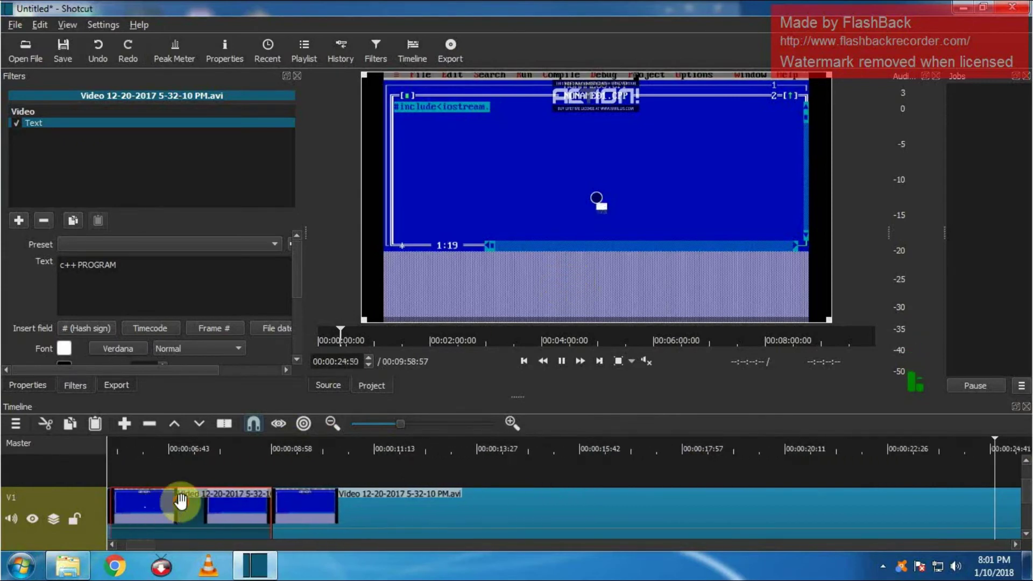
# Step: Pause playback at 00:00:26:55 and browse the filter catalogue, narrowed to Favorites
pyautogui.click(563, 362)
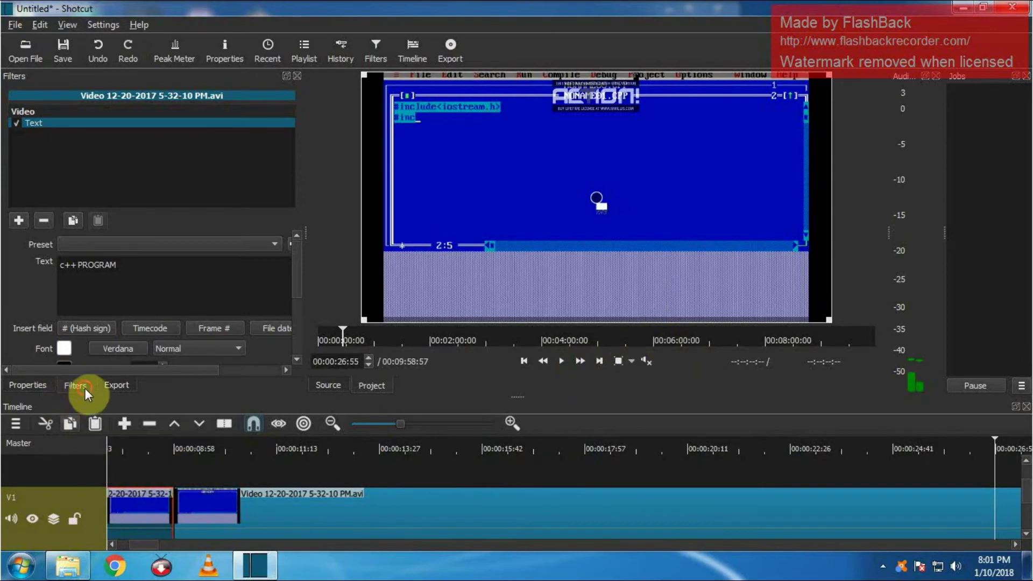
pyautogui.click(19, 221)
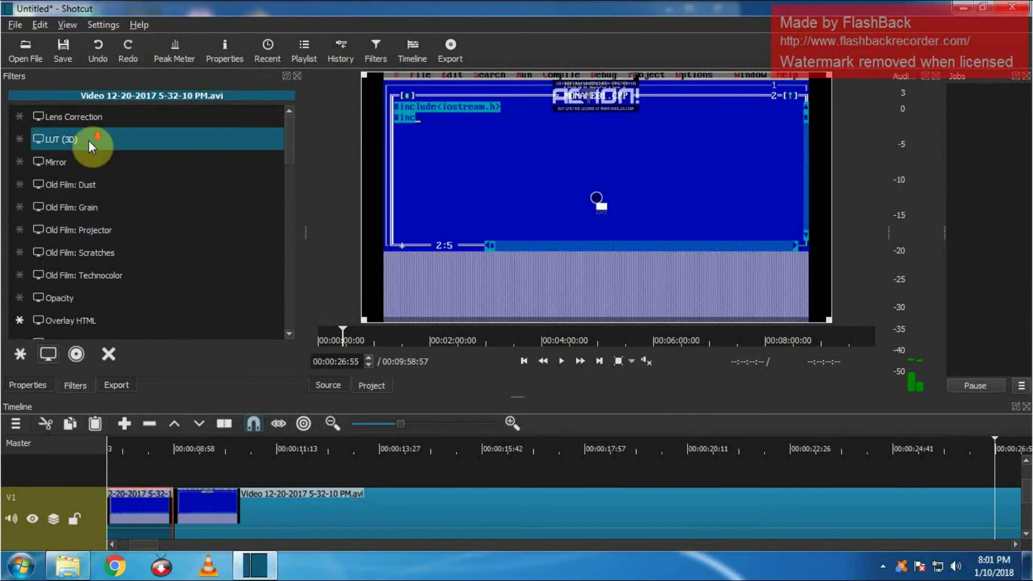
pyautogui.scroll(-1, 89, 140)
pyautogui.scroll(-1, 89, 141)
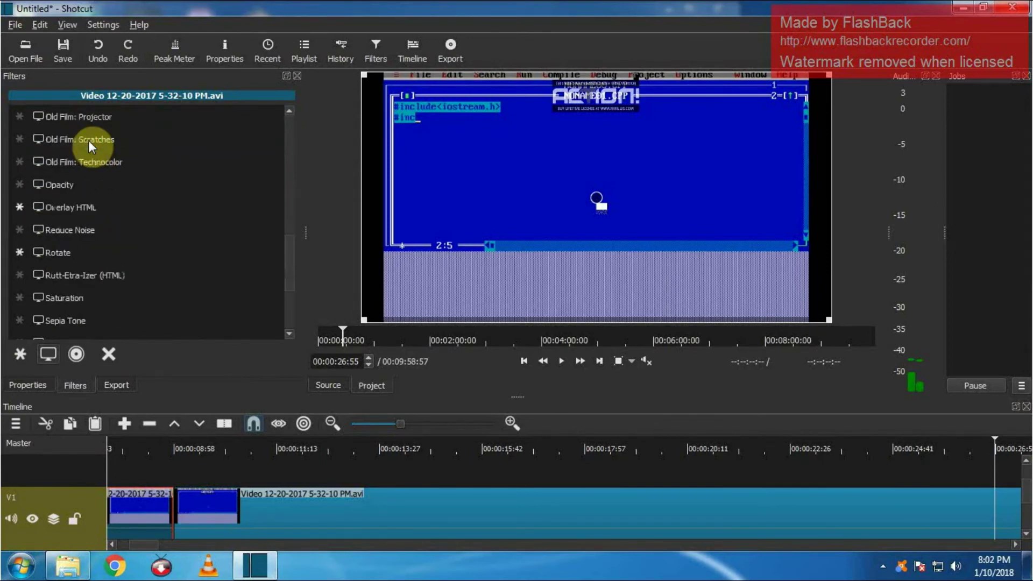
pyautogui.scroll(-2, 89, 141)
pyautogui.scroll(-1, 89, 141)
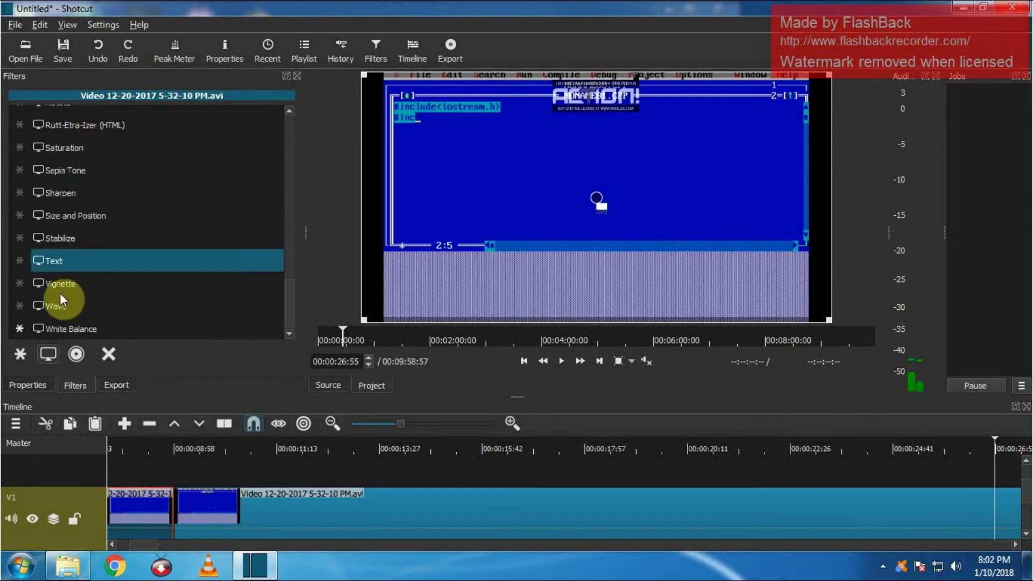
pyautogui.click(13, 359)
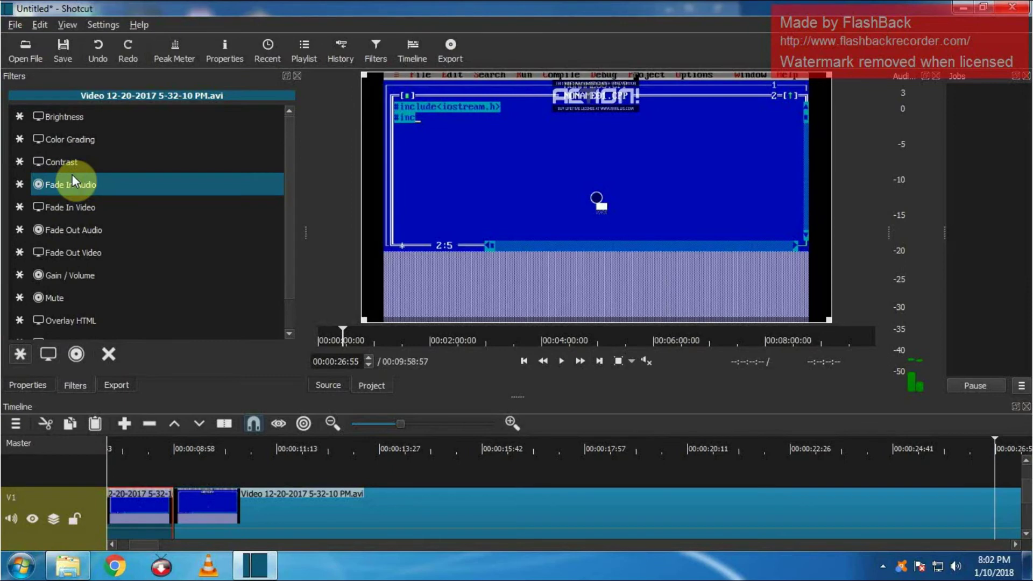
# Step: Set export aspect ratio to 16:9 and resolution to 1920x1080, then start Export File
pyautogui.click(128, 385)
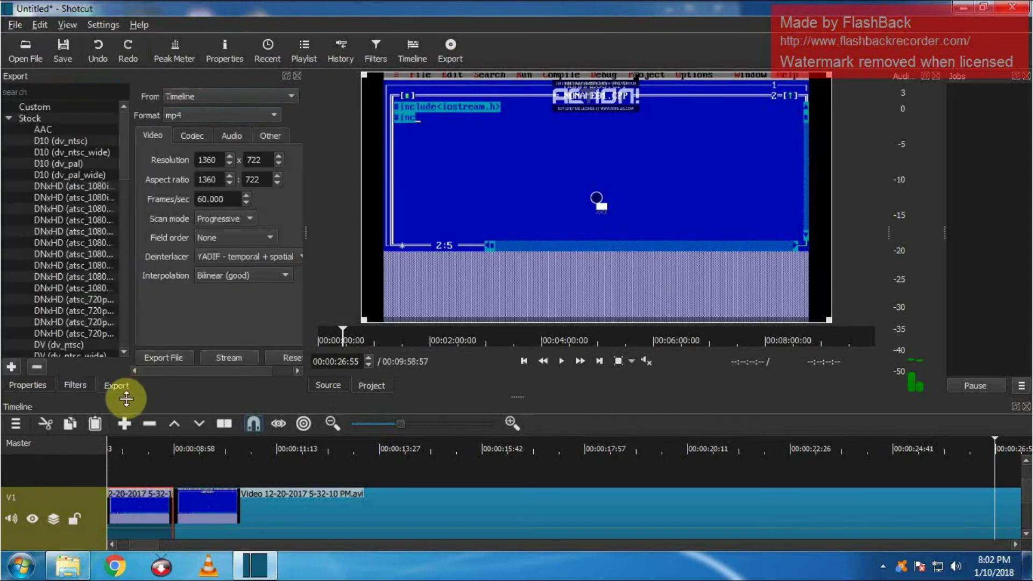
pyautogui.doubleClick(206, 179)
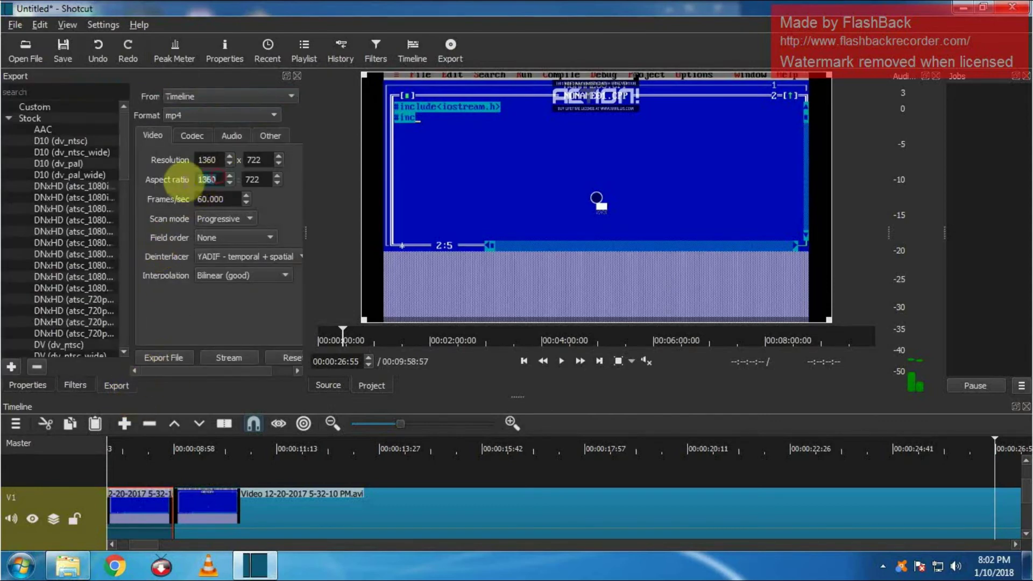
pyautogui.write('16')
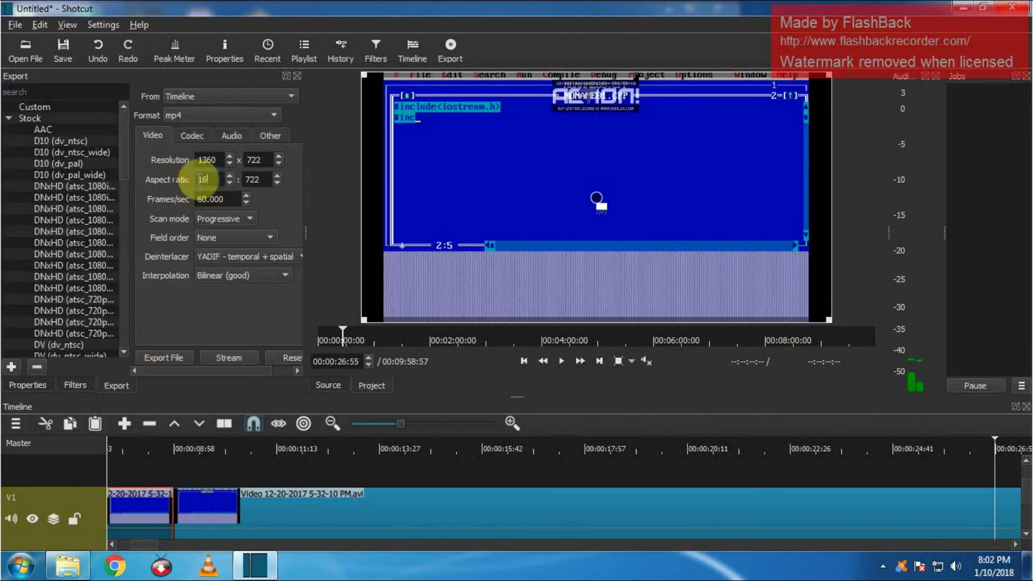
pyautogui.press('Tab')
pyautogui.write('9')
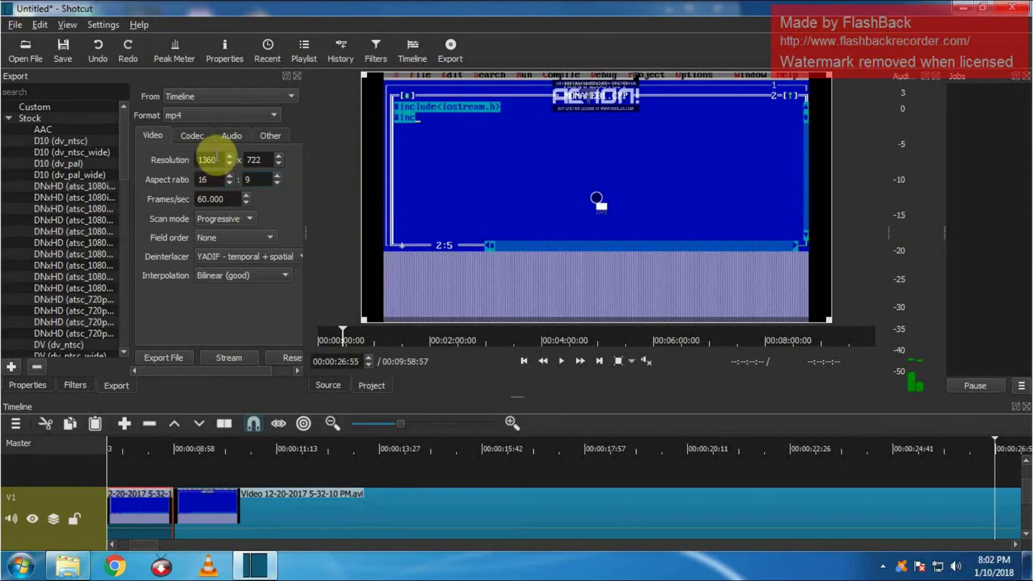
pyautogui.doubleClick(203, 159)
pyautogui.write('19')
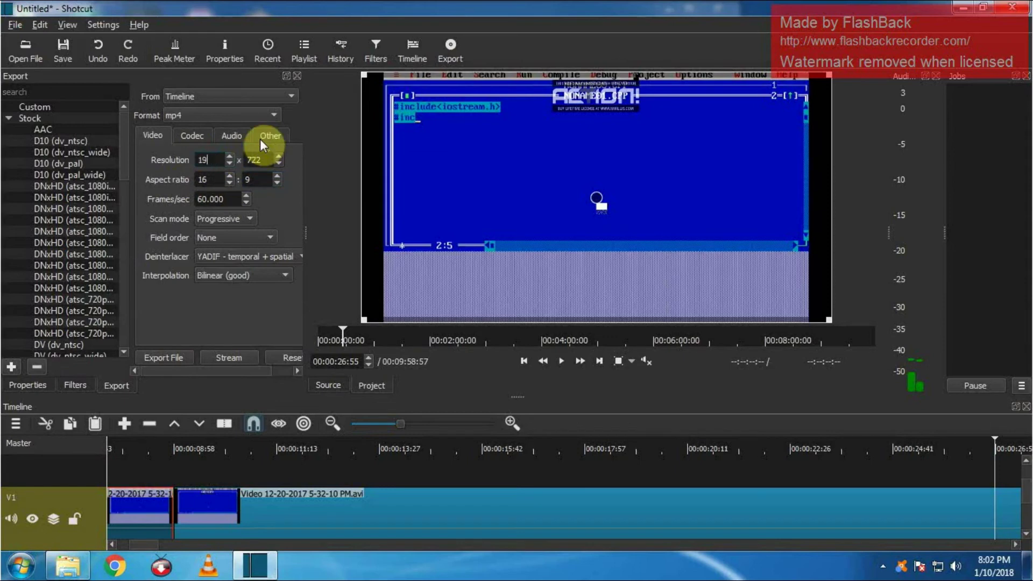
pyautogui.write('20')
pyautogui.press('Tab')
pyautogui.write('1080')
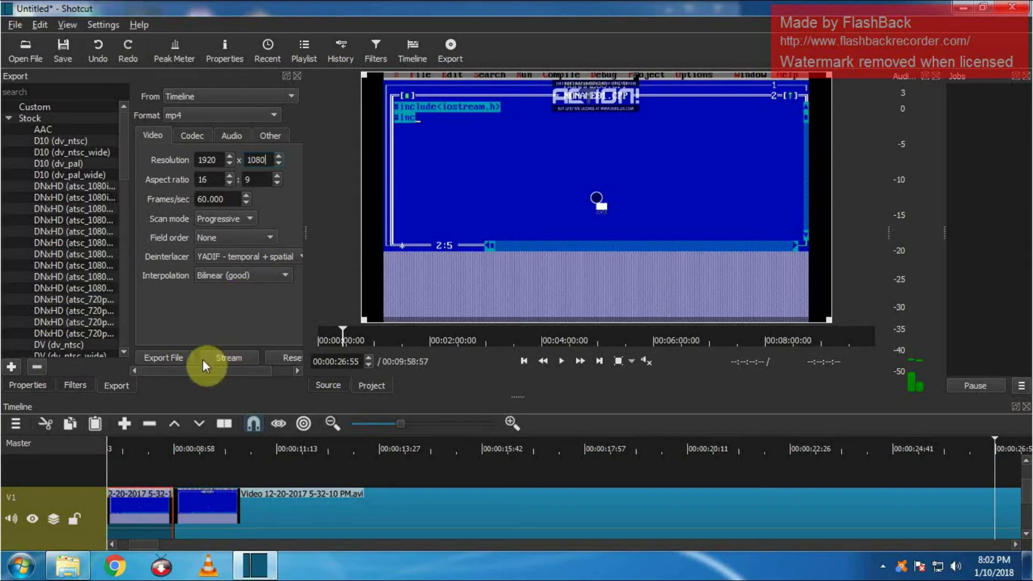
pyautogui.click(173, 359)
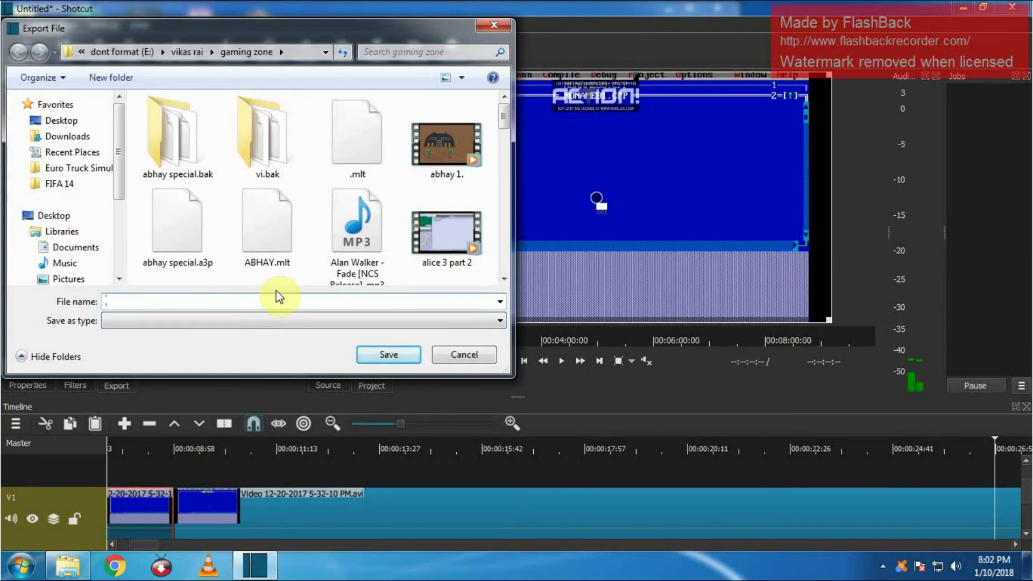
pyautogui.write('GOGAM')
# Step: Save the export as demo.mp4, confirming replacement of the existing file
pyautogui.press('BackSpace')
pyautogui.press('BackSpace')
pyautogui.press('BackSpace')
pyautogui.press('BackSpace')
pyautogui.press('BackSpace')
pyautogui.write('DEM')
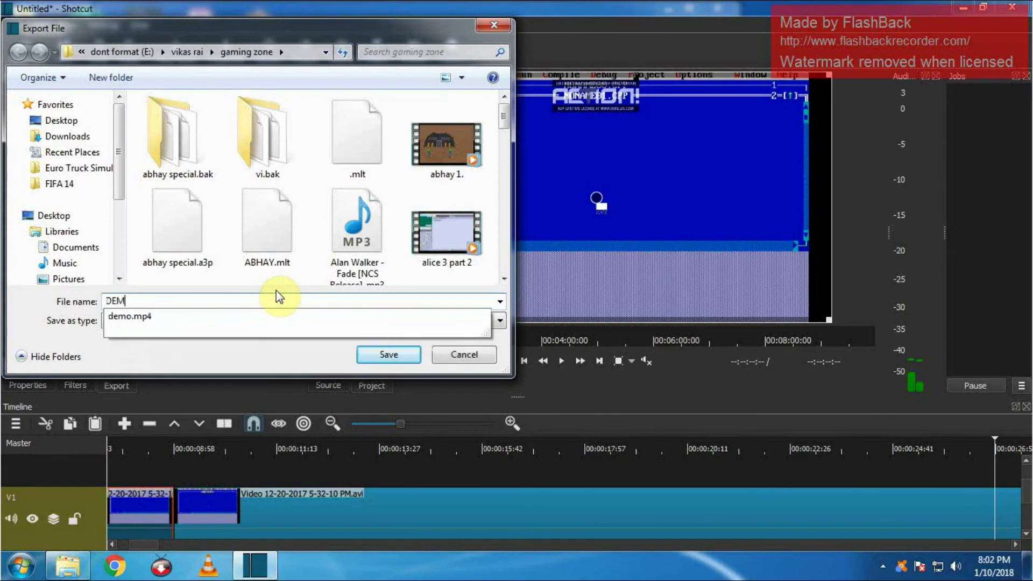
pyautogui.write('O')
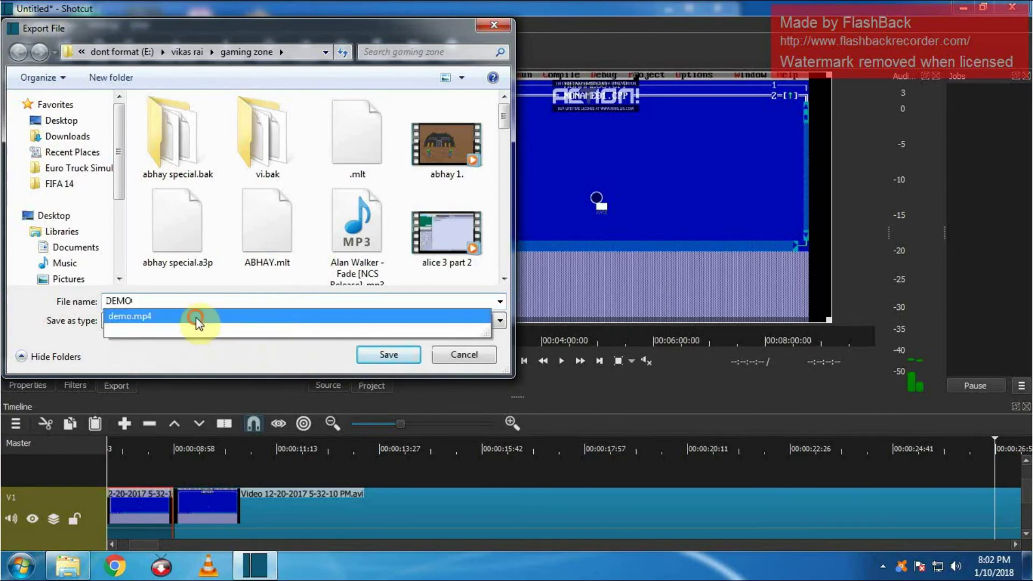
pyautogui.click(269, 326)
pyautogui.click(366, 356)
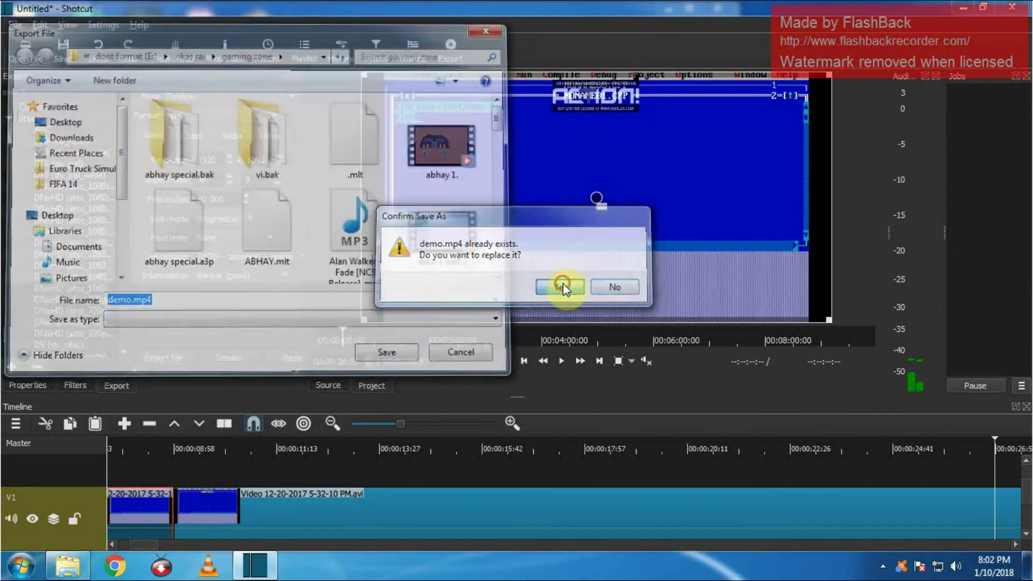
pyautogui.click(567, 286)
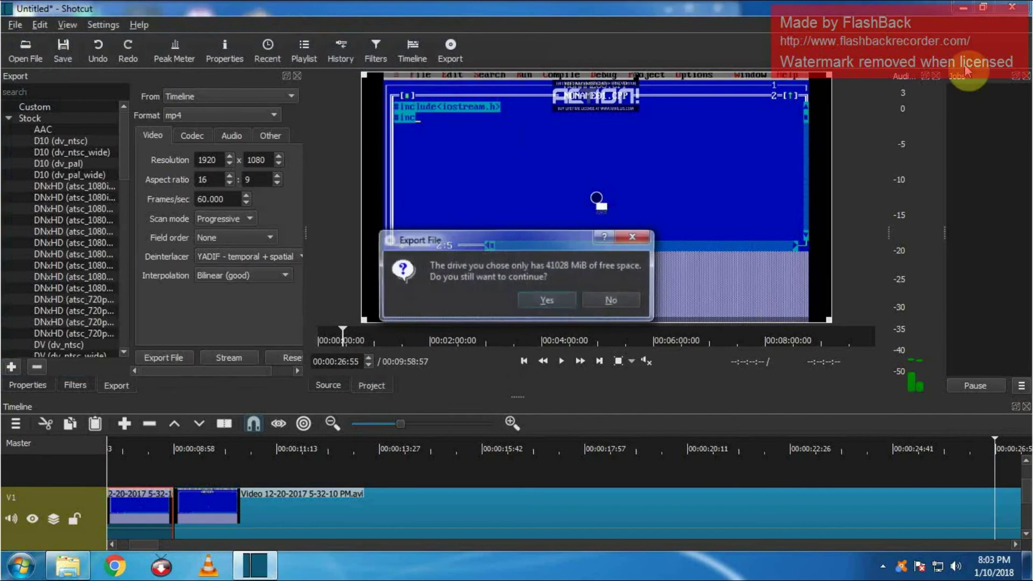
# Step: Continue the demo.mp4 export despite the low-disk warning and reopen the filter list
pyautogui.click(544, 304)
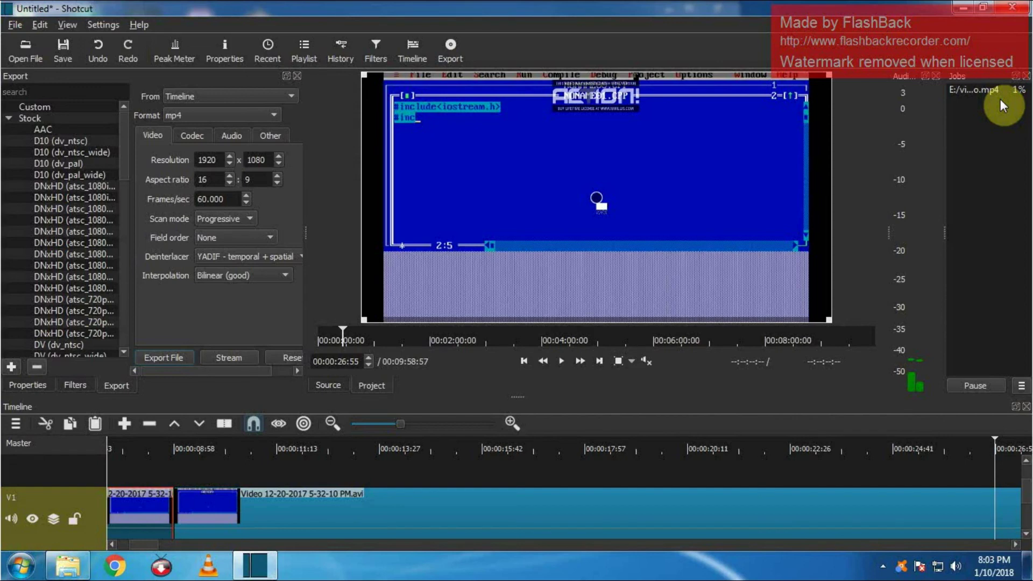
pyautogui.click(68, 388)
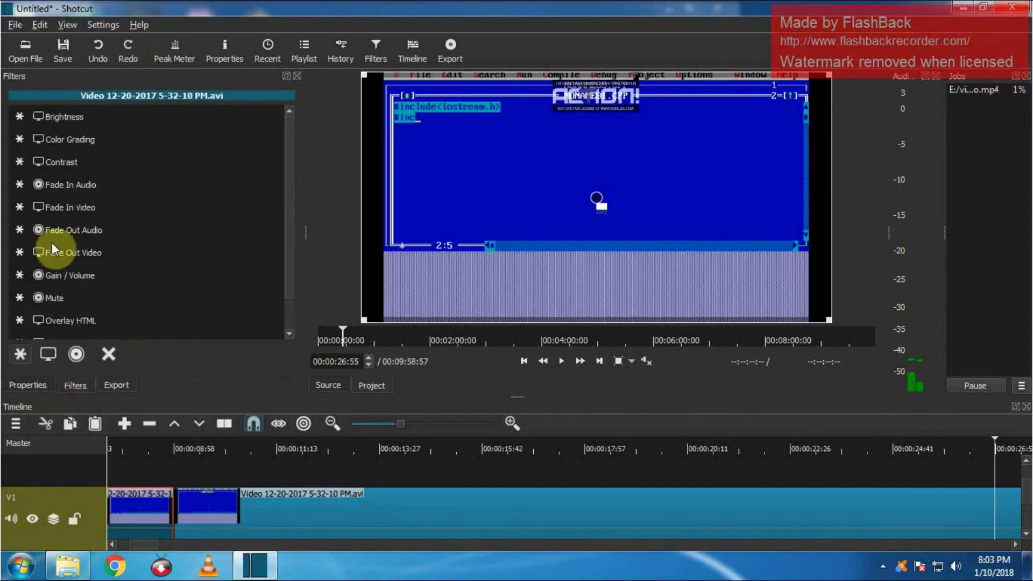